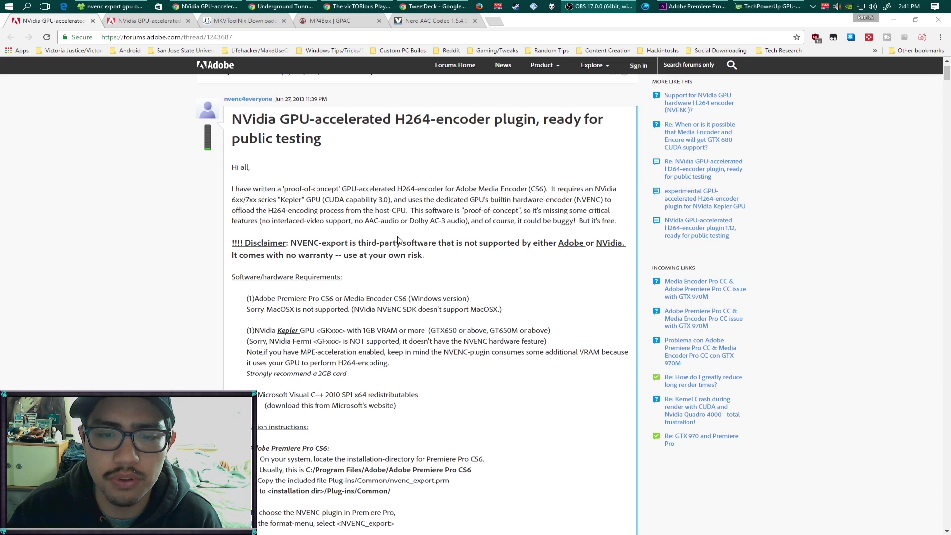
# Scroll the NVENC-export plugin forum thread down to its requirements and installation instructions.
pyautogui.scroll(-2, 398, 239)
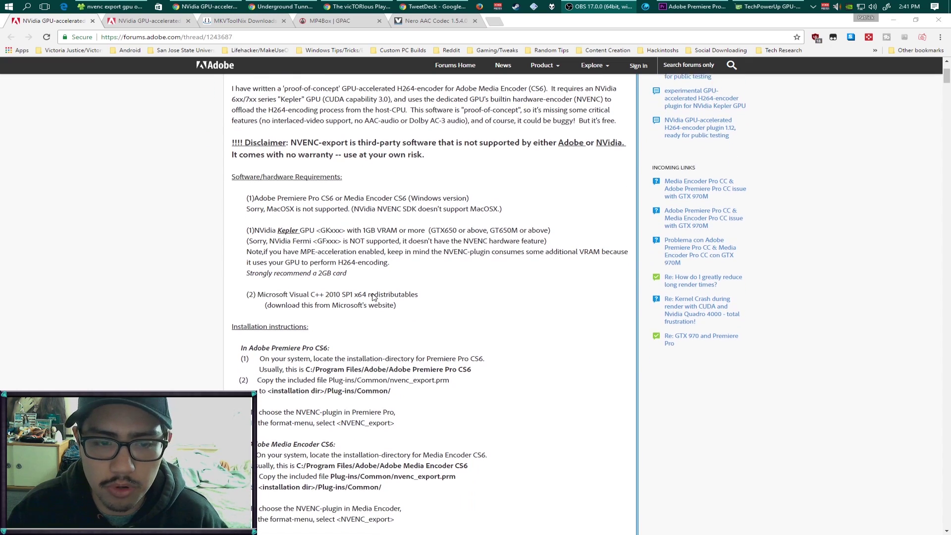
pyautogui.scroll(-1, 375, 297)
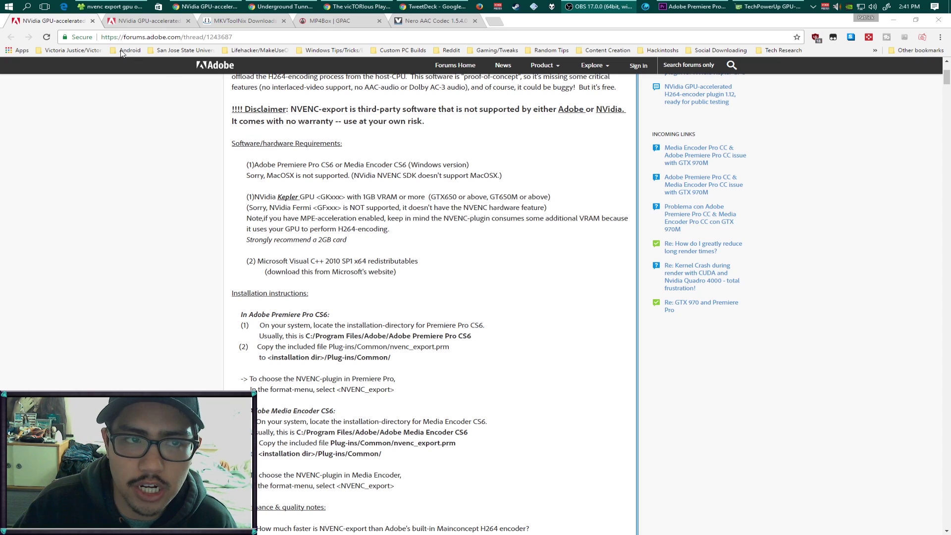
# Open the x64 folder inside nvenc_export 1.11 - j3 - 1 to reach nvenc_export.prm.
pyautogui.click(109, 6)
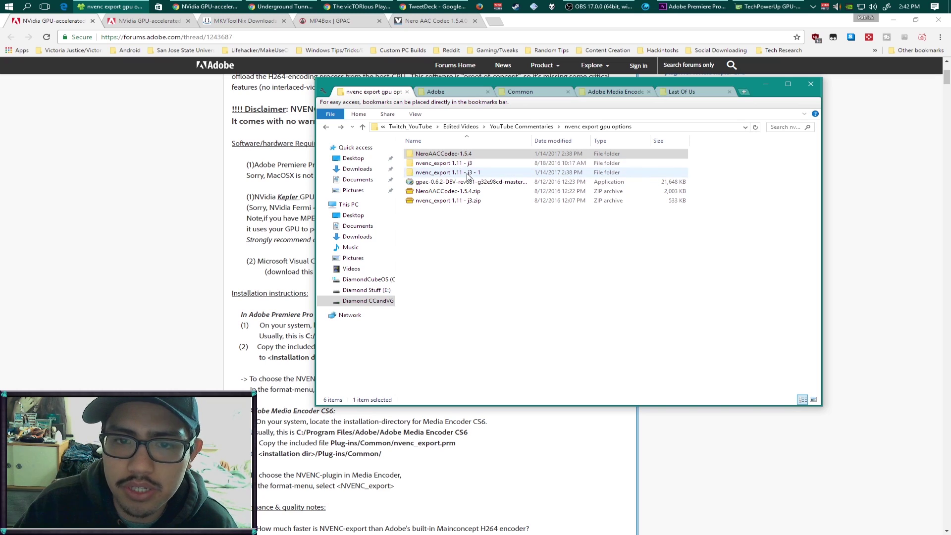
pyautogui.doubleClick(468, 172)
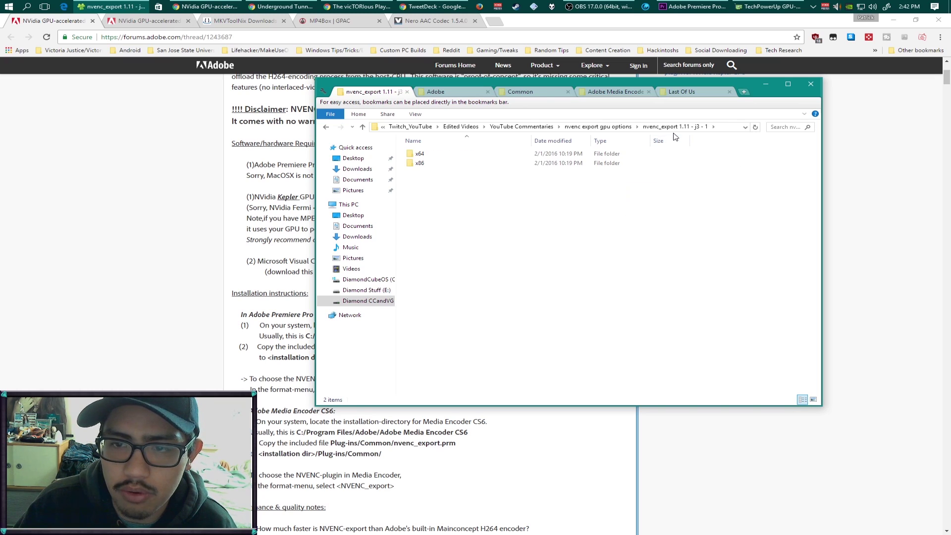
pyautogui.press('BackSpace')
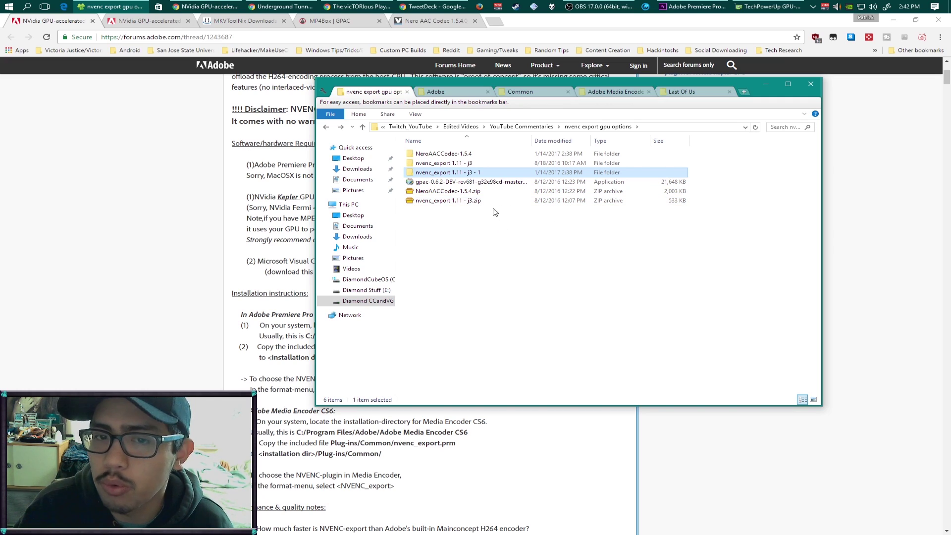
pyautogui.doubleClick(456, 176)
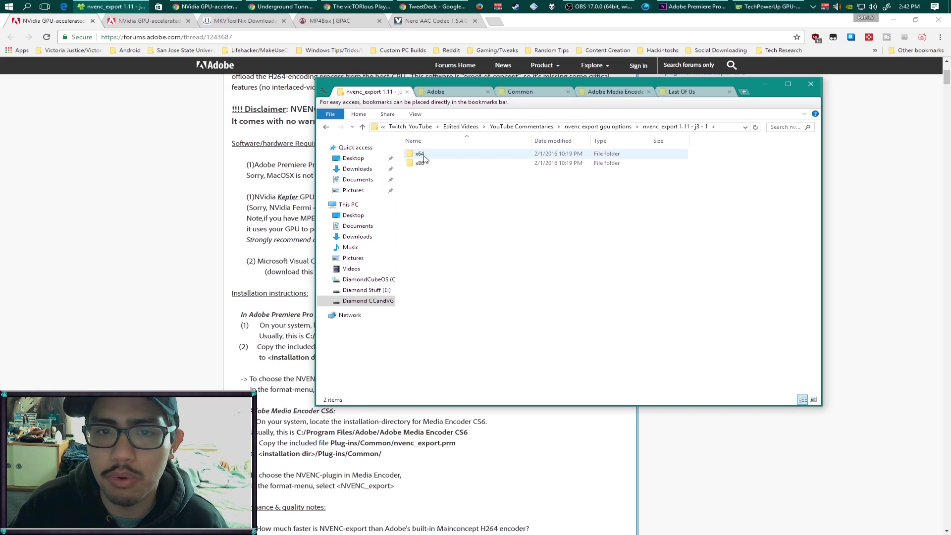
pyautogui.doubleClick(420, 154)
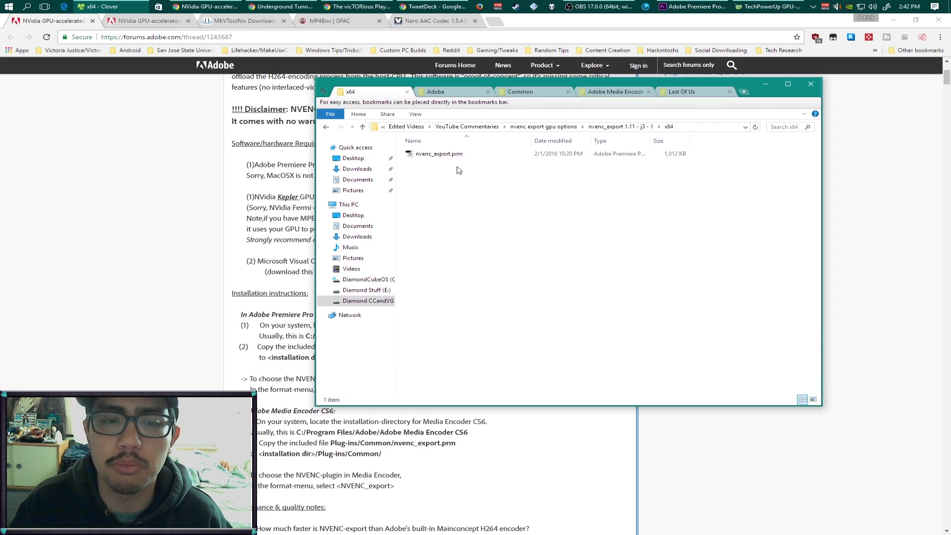
# Move the Explorer window fully on screen and show the C:\Program Files\Adobe folder path.
pyautogui.moveTo(715, 84); pyautogui.dragTo(863, 105)
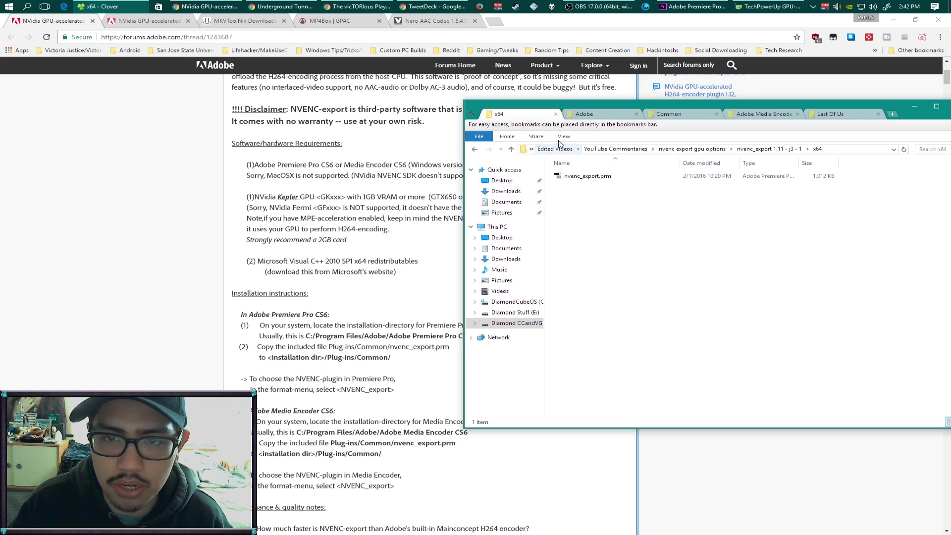
pyautogui.moveTo(590, 106); pyautogui.dragTo(621, 97)
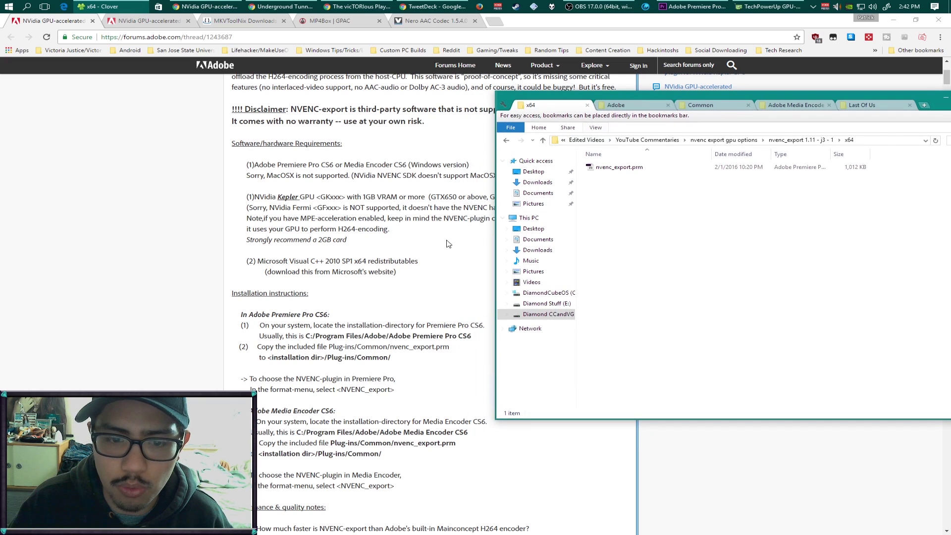
pyautogui.click(699, 104)
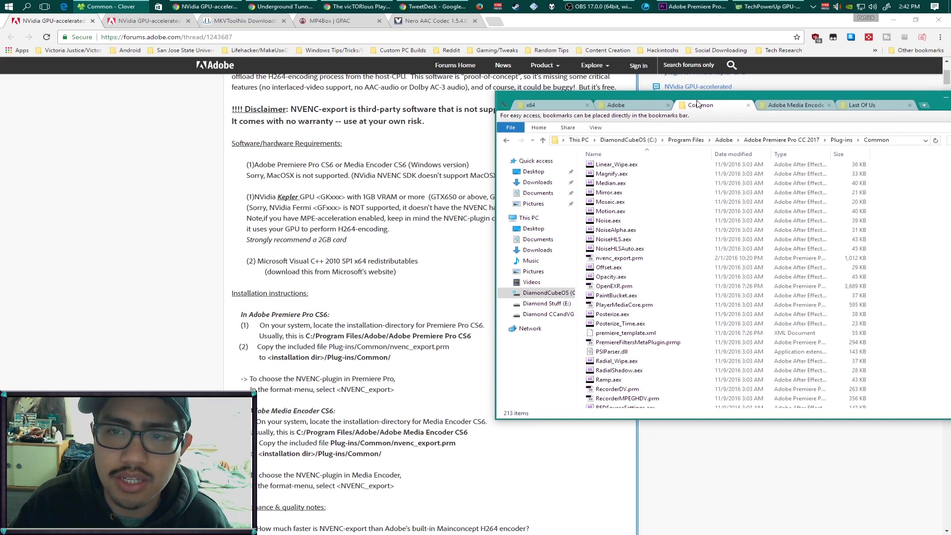
pyautogui.moveTo(691, 99); pyautogui.dragTo(622, 86)
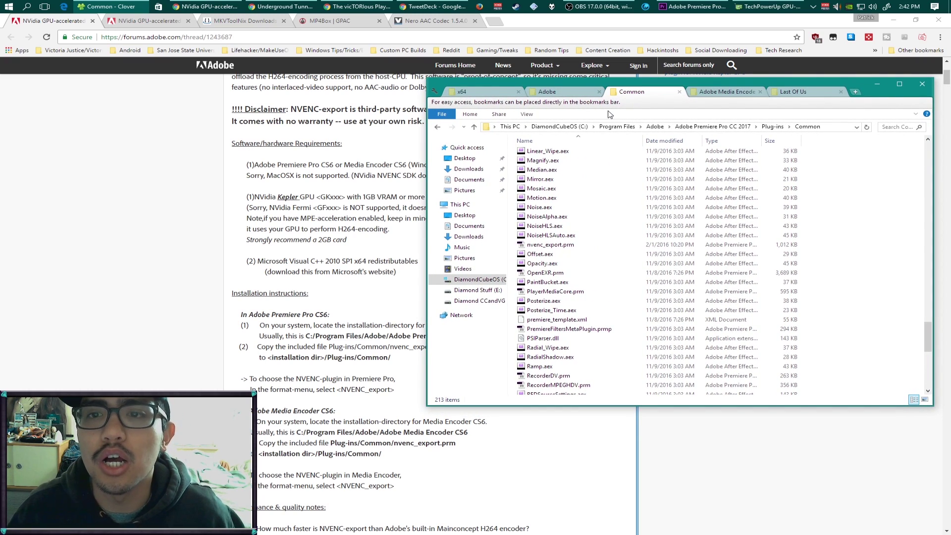
pyautogui.click(570, 95)
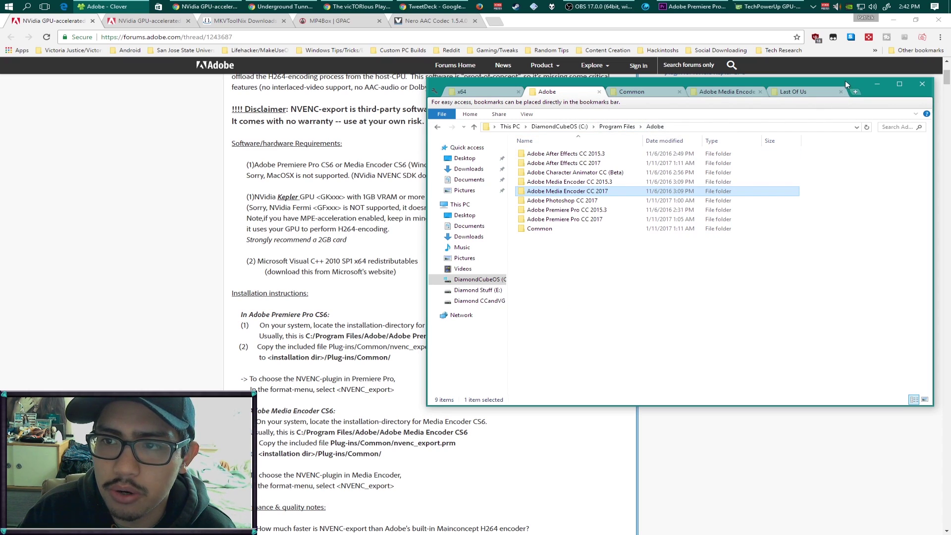
pyautogui.moveTo(845, 80); pyautogui.dragTo(749, 85)
pyautogui.click(491, 131)
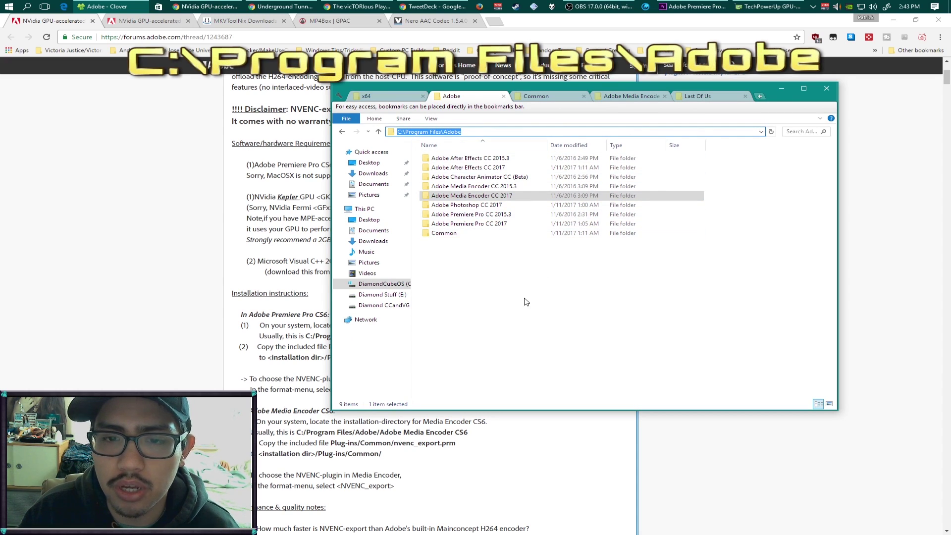
pyautogui.click(615, 240)
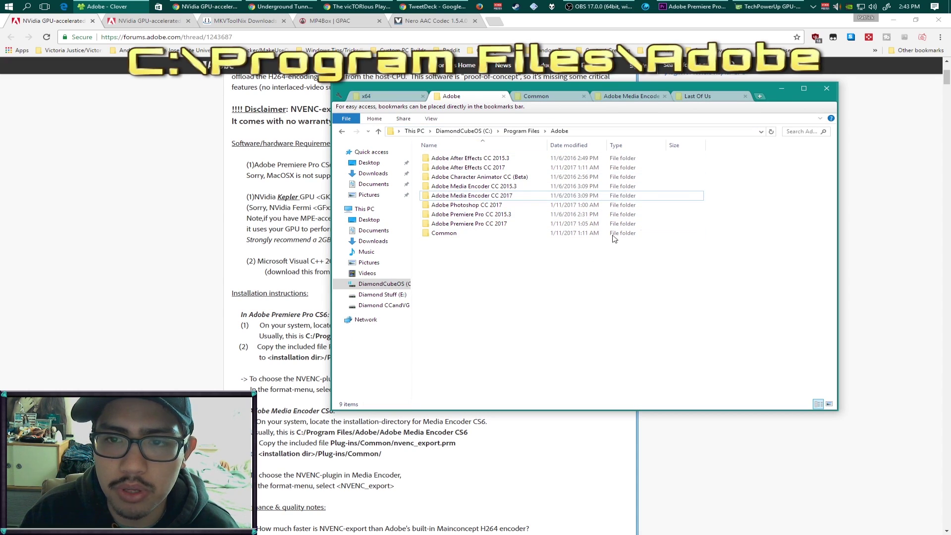
# Open Adobe Premiere Pro CC 2017's Plug-ins\Common folder.
pyautogui.doubleClick(495, 224)
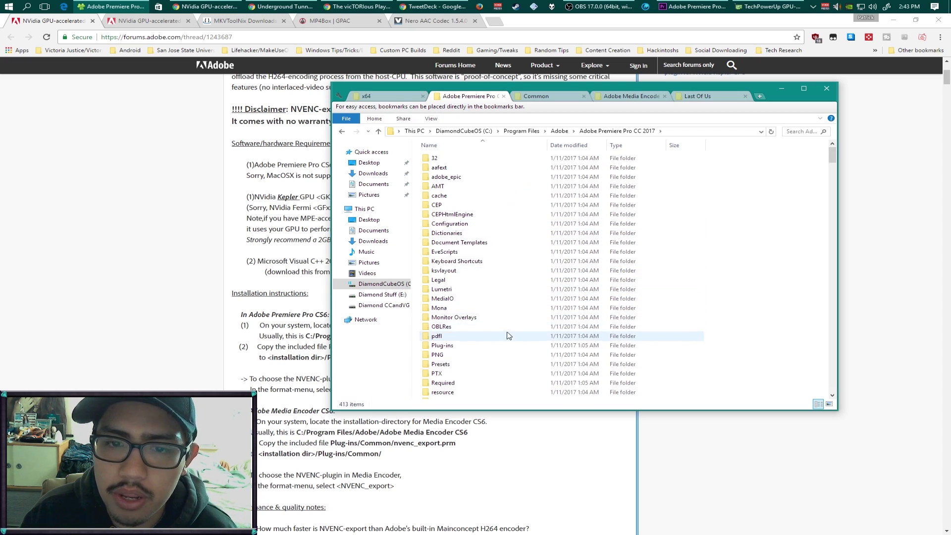
pyautogui.scroll(-4, 505, 327)
pyautogui.scroll(-1, 456, 317)
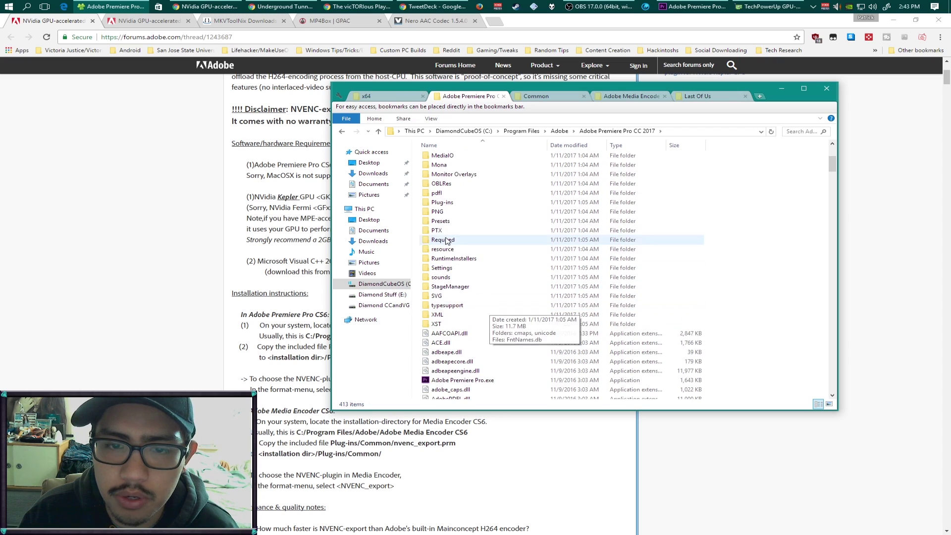
pyautogui.doubleClick(451, 204)
pyautogui.doubleClick(444, 159)
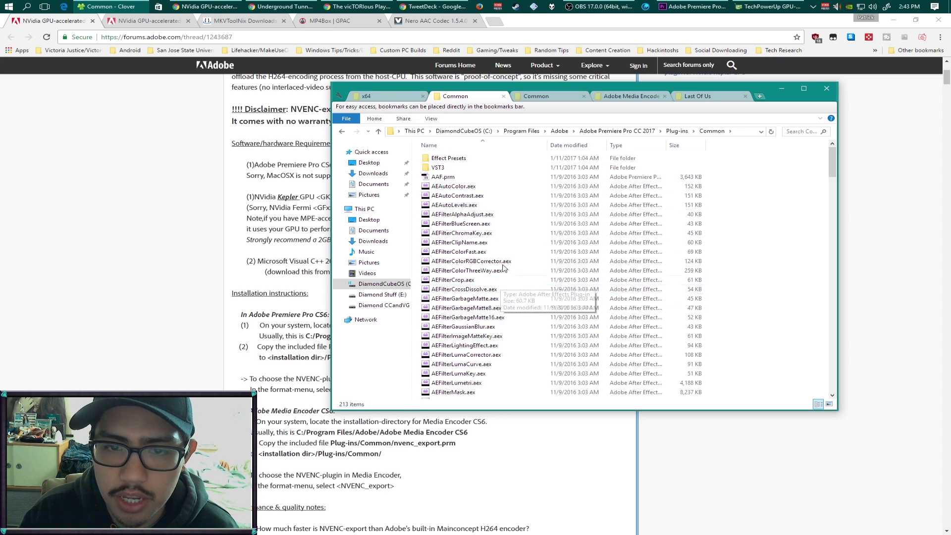
# Compare with the x64 folder and confirm nvenc_export.prm sits in Premiere's Common plug-ins.
pyautogui.click(394, 96)
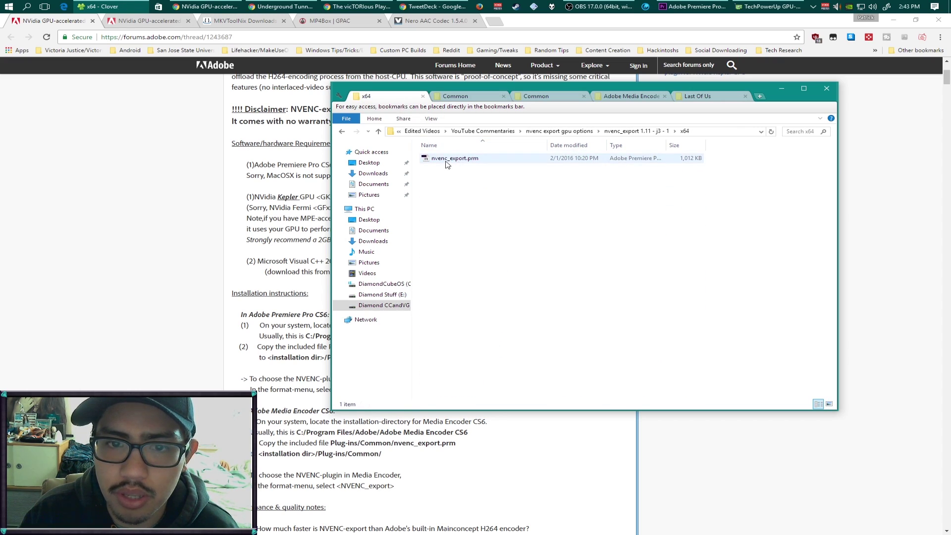
pyautogui.click(468, 99)
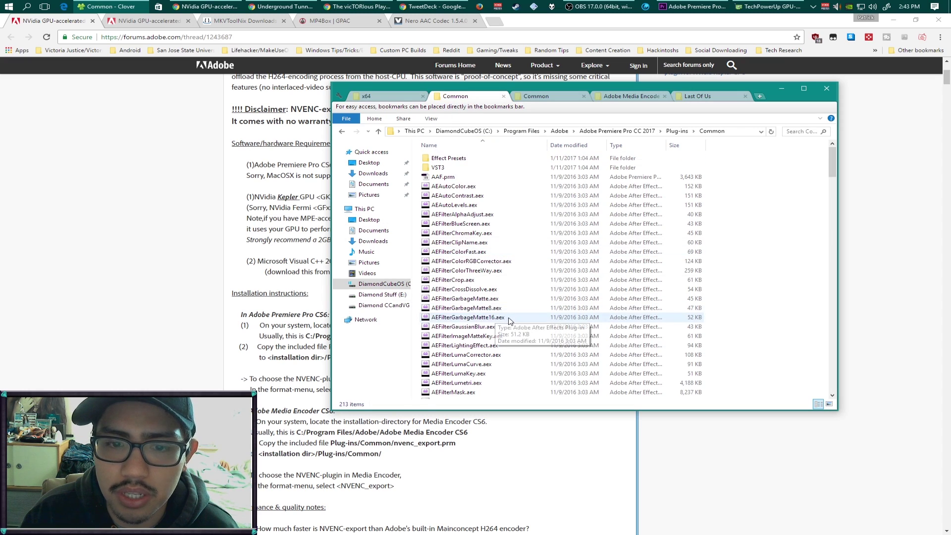
pyautogui.scroll(-5, 490, 319)
pyautogui.moveTo(830, 175); pyautogui.dragTo(852, 338)
pyautogui.click(451, 258)
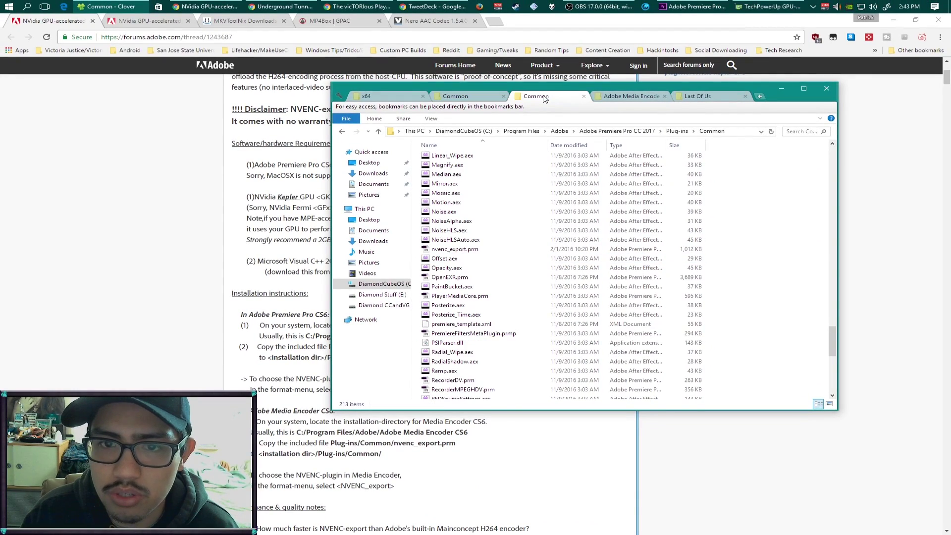
pyautogui.click(545, 97)
# Locate nvenc_export.prm in Media Encoder CC 2017's Plug-ins\Common folder, then return to the forum thread.
pyautogui.click(585, 97)
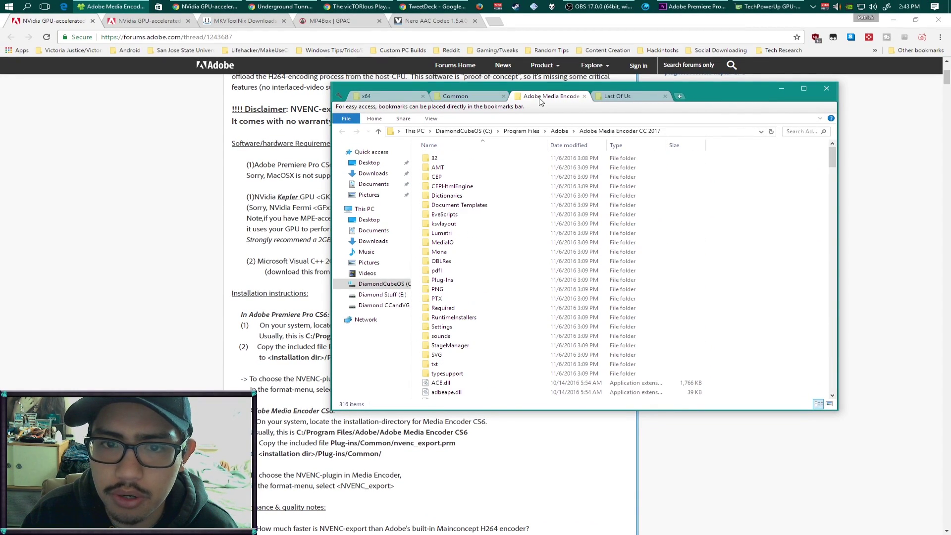
pyautogui.doubleClick(446, 163)
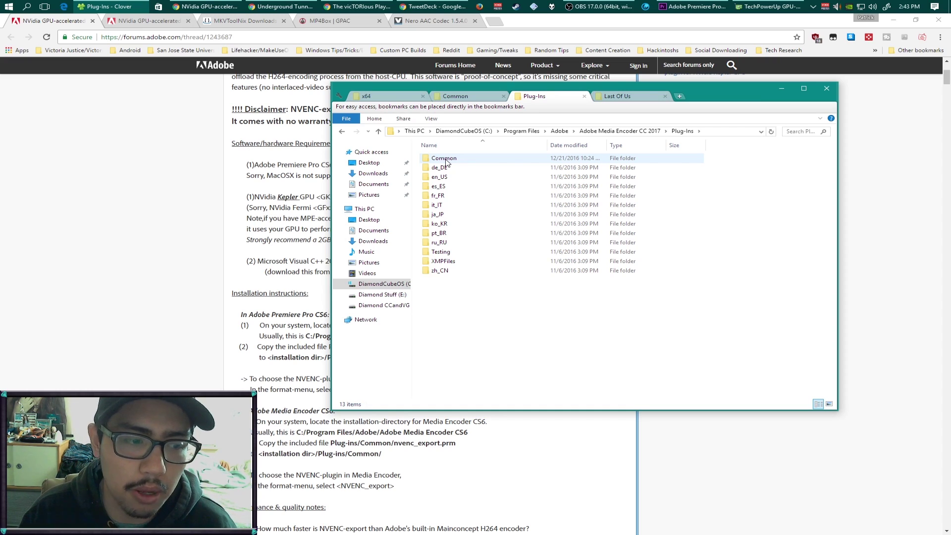
pyautogui.doubleClick(445, 159)
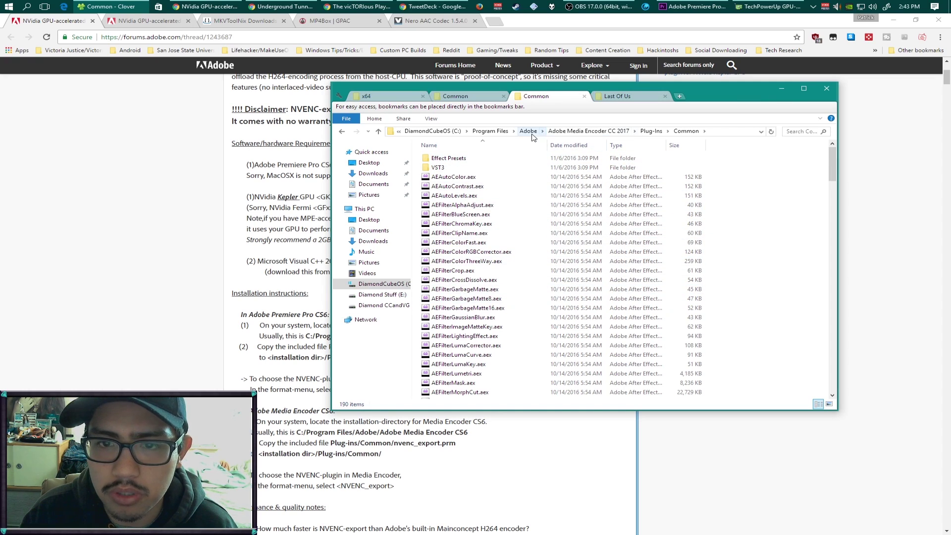
pyautogui.click(718, 132)
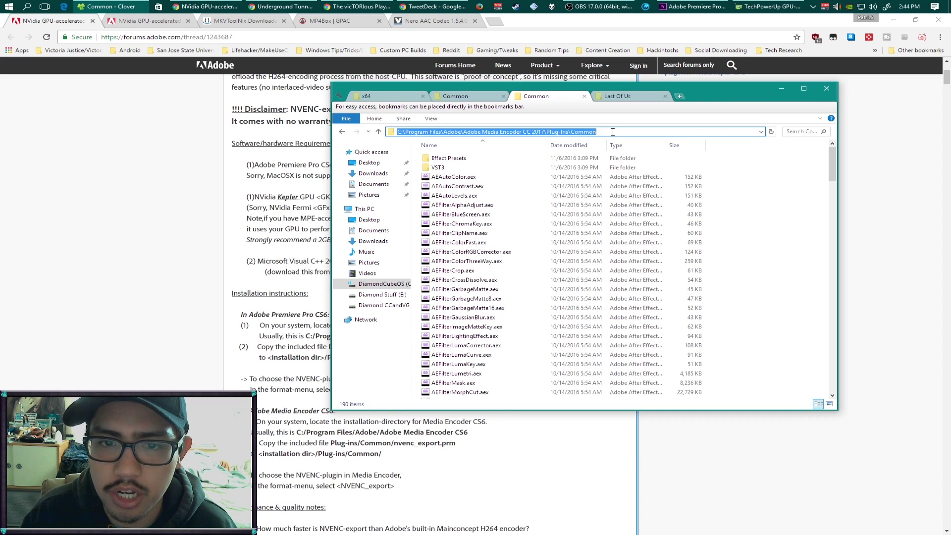
pyautogui.click(831, 164)
pyautogui.moveTo(835, 163); pyautogui.dragTo(857, 346)
pyautogui.click(476, 271)
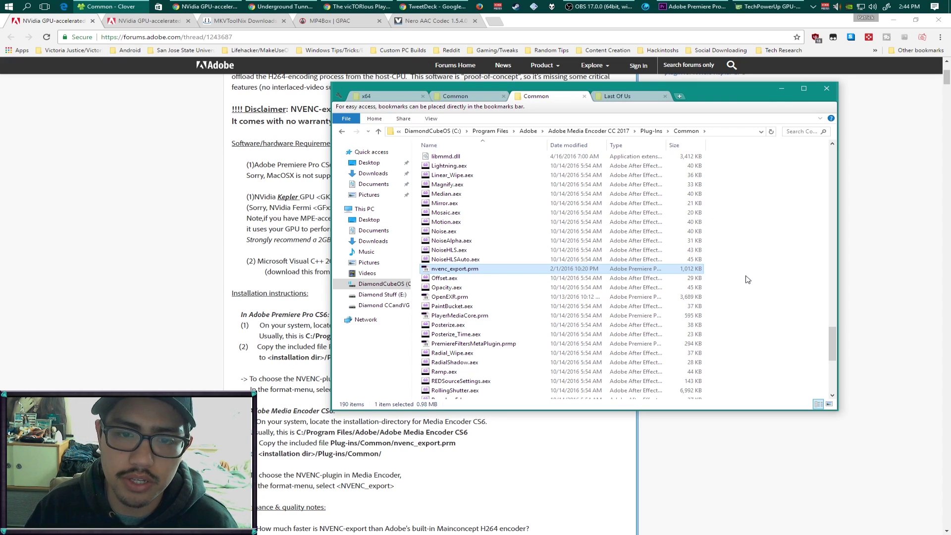
pyautogui.click(201, 257)
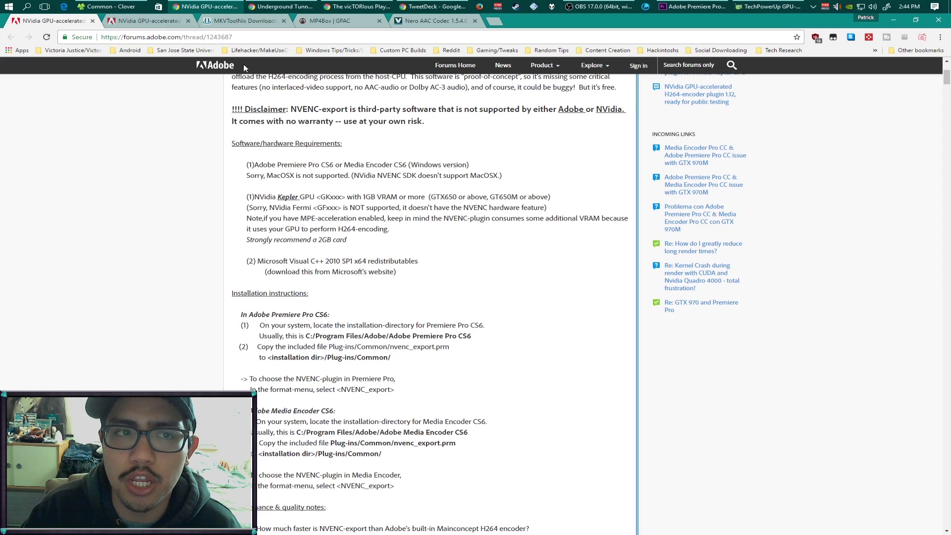
# View the MKVToolNix Windows download page, then the GPAC MP4Box page.
pyautogui.click(247, 21)
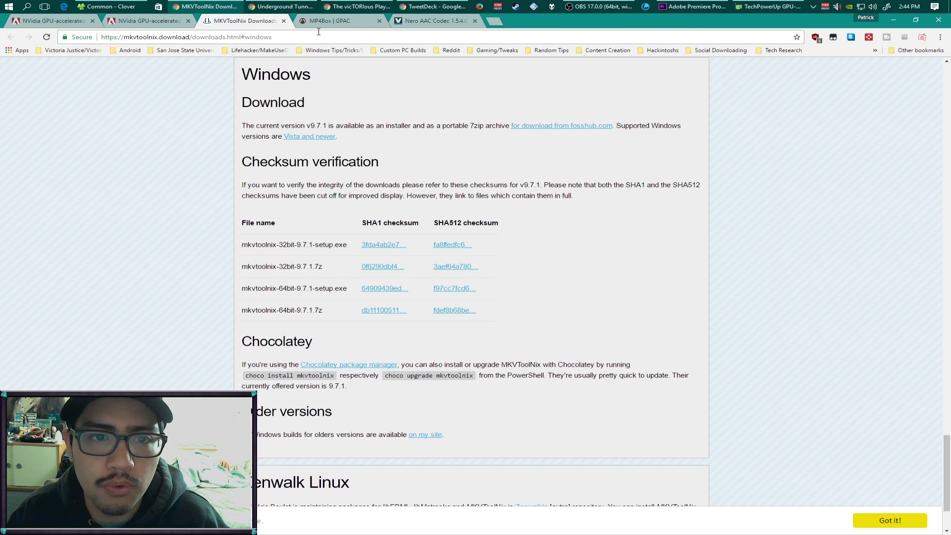
pyautogui.click(354, 26)
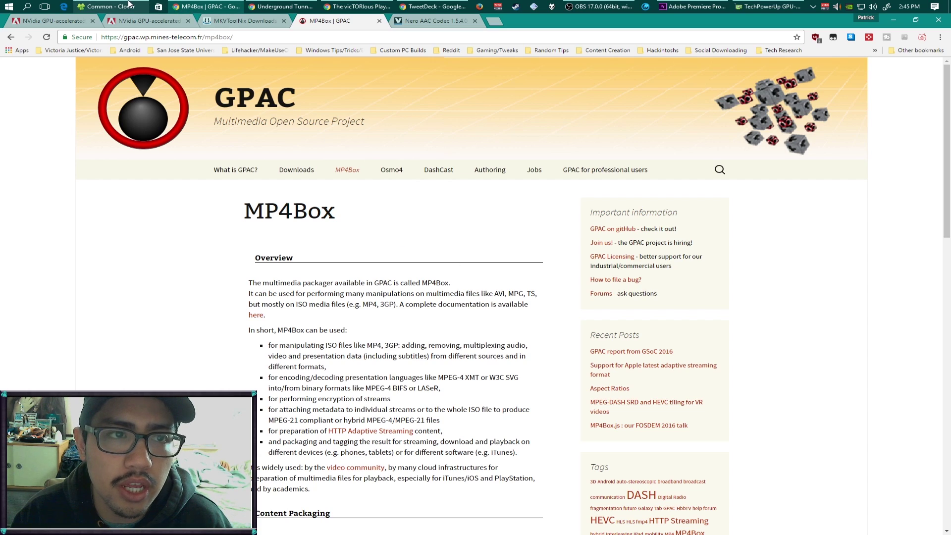
# Review the nvenc export gpu options download folder, then show VideoHelp's Nero AAC Codec 1.5.4.0 page.
pyautogui.click(110, 7)
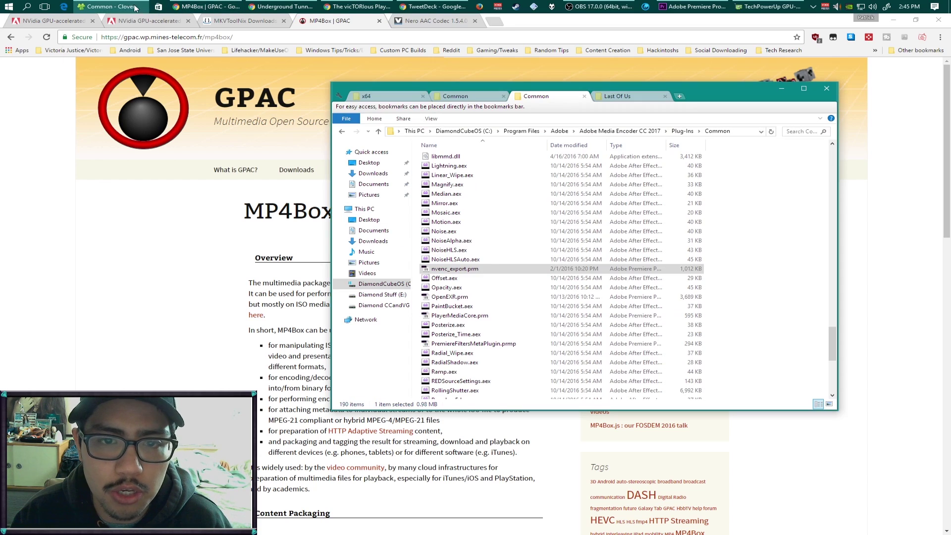
pyautogui.click(377, 100)
pyautogui.hotkey('alt', 'Left')
pyautogui.hotkey('alt', 'Left')
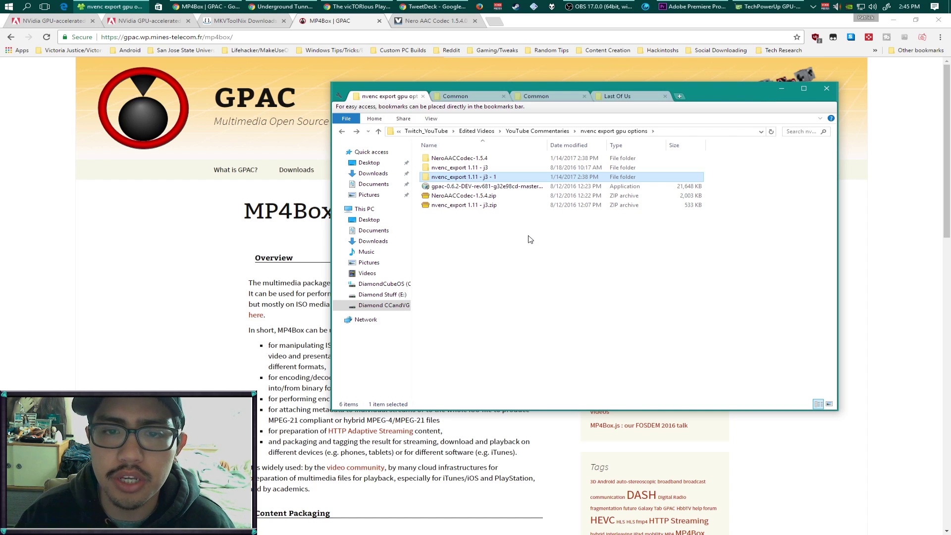
pyautogui.click(438, 21)
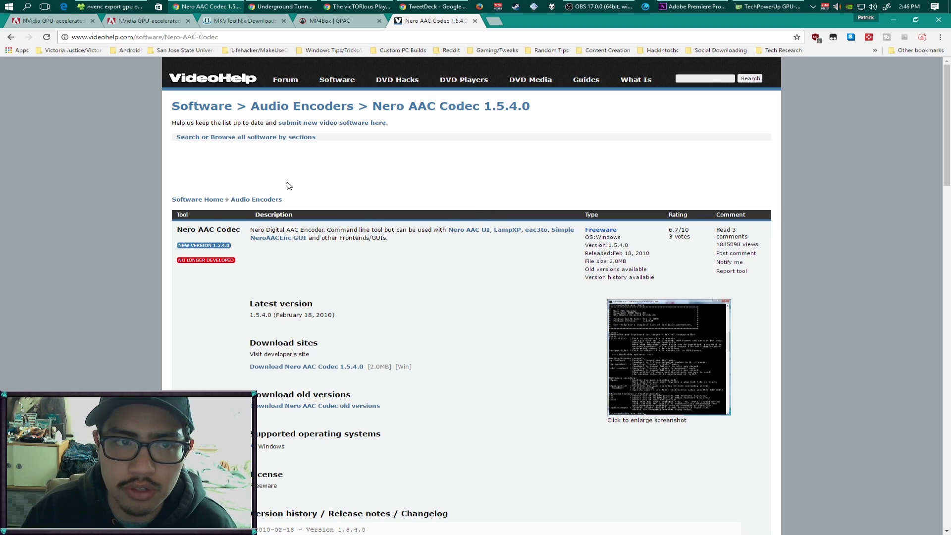
# Scroll the Nero AAC page, then bring the nvenc export gpu options downloads folder forward.
pyautogui.scroll(-1, 387, 296)
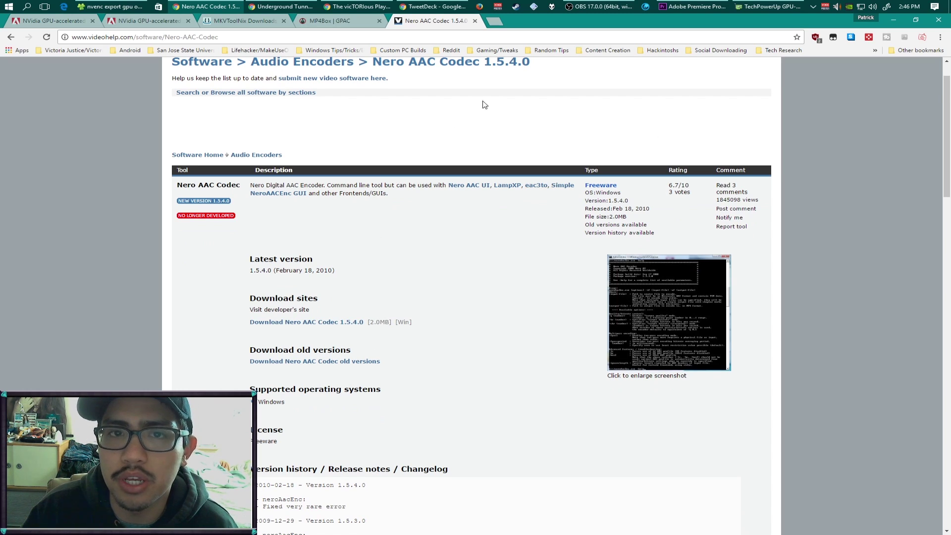
pyautogui.click(121, 4)
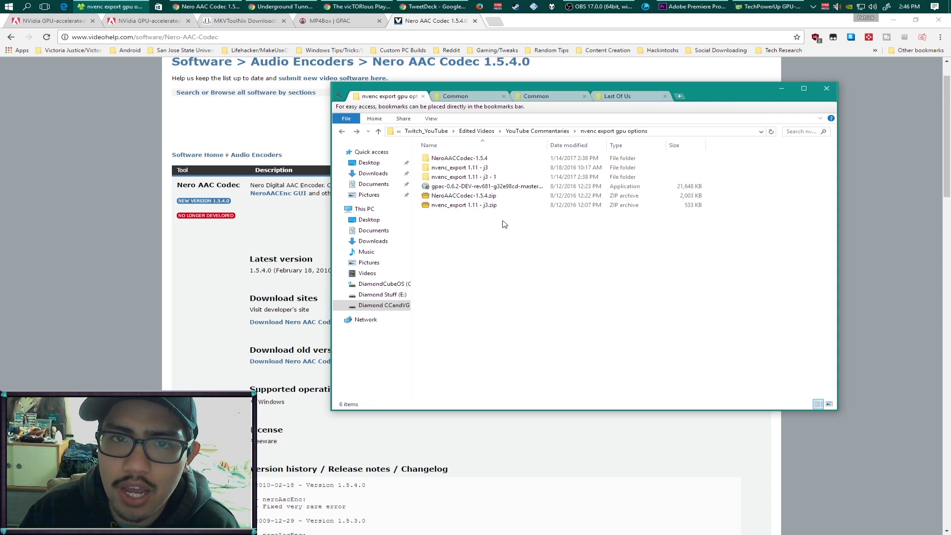
# Switch to Premiere Pro and cancel Export Settings to reveal the Last US sequence timeline.
pyautogui.click(708, 6)
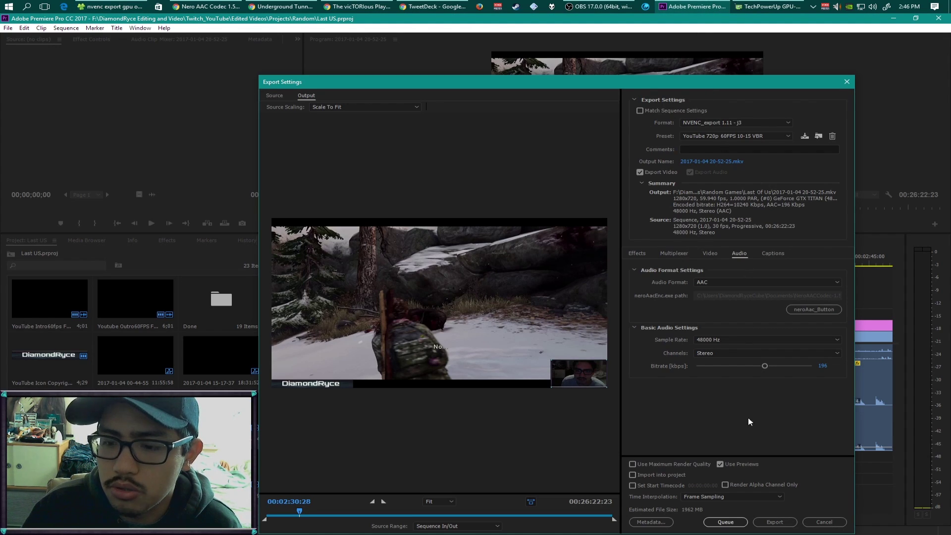
pyautogui.click(824, 522)
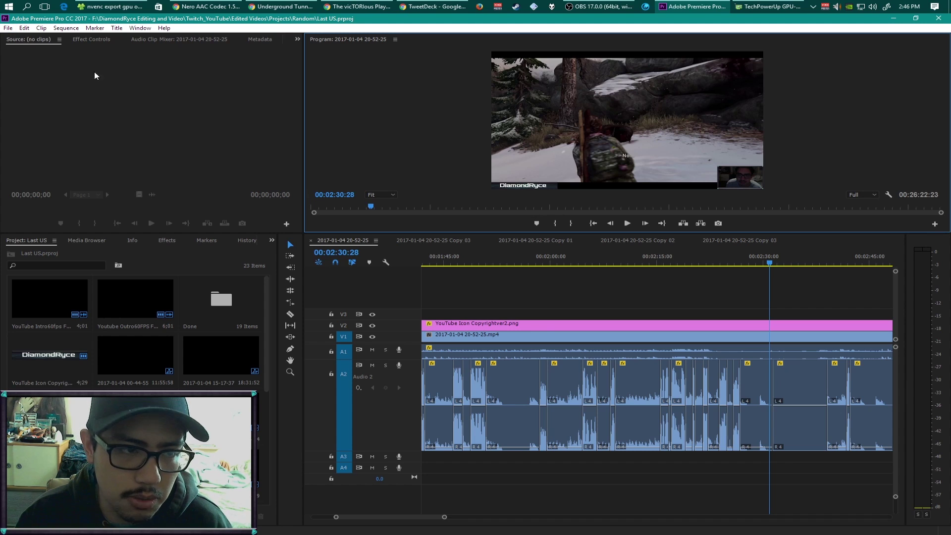
# Reopen Export Settings via File > Export > Media with NVENC_export 1.11 - j3 as the format.
pyautogui.click(8, 28)
pyautogui.moveTo(92, 277)
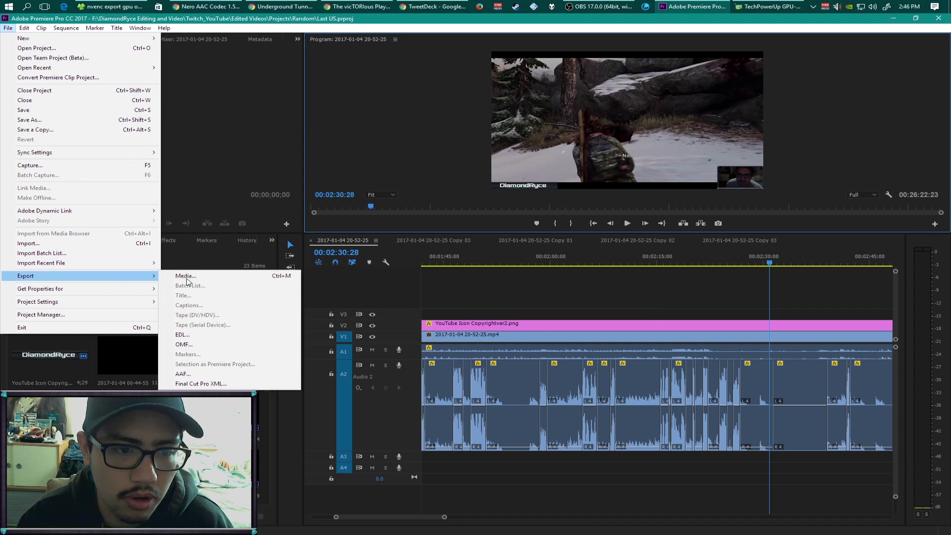
pyautogui.click(254, 282)
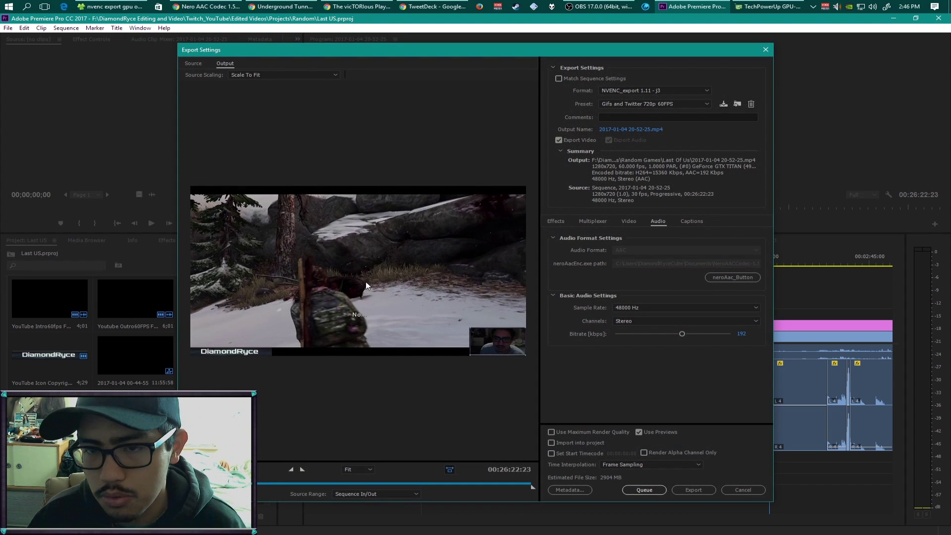
pyautogui.click(631, 91)
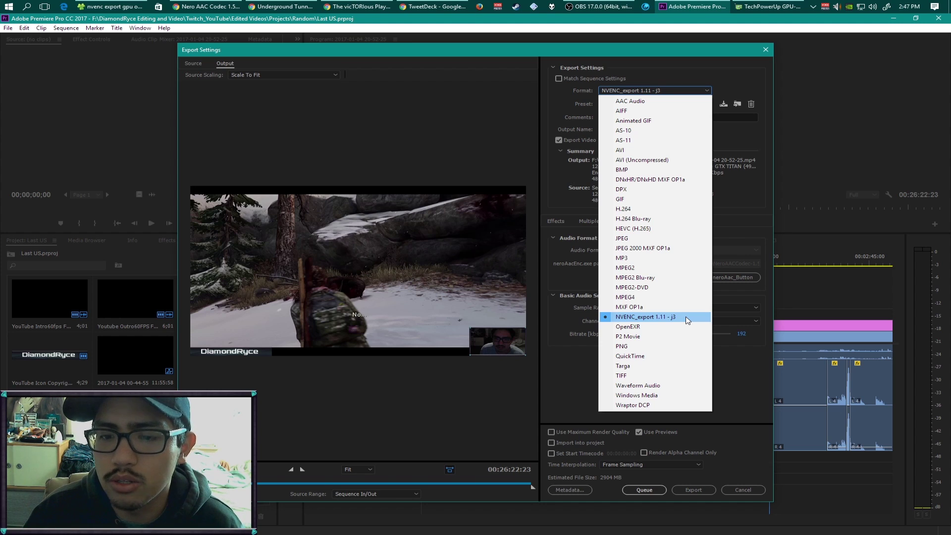
# Keep NVENC_export as the format and read the Video tab's GeForce GTX TITAN GPU details.
pyautogui.click(574, 389)
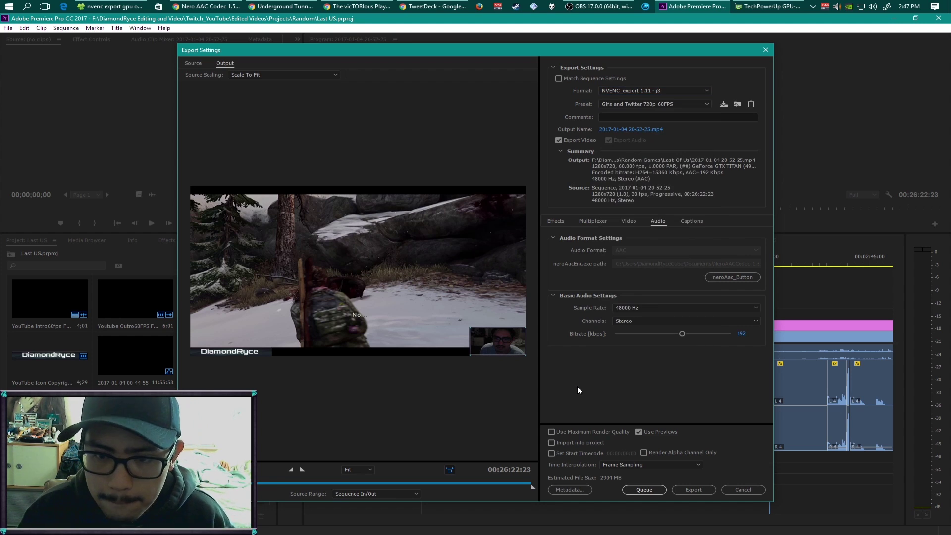
pyautogui.click(674, 91)
pyautogui.click(674, 91)
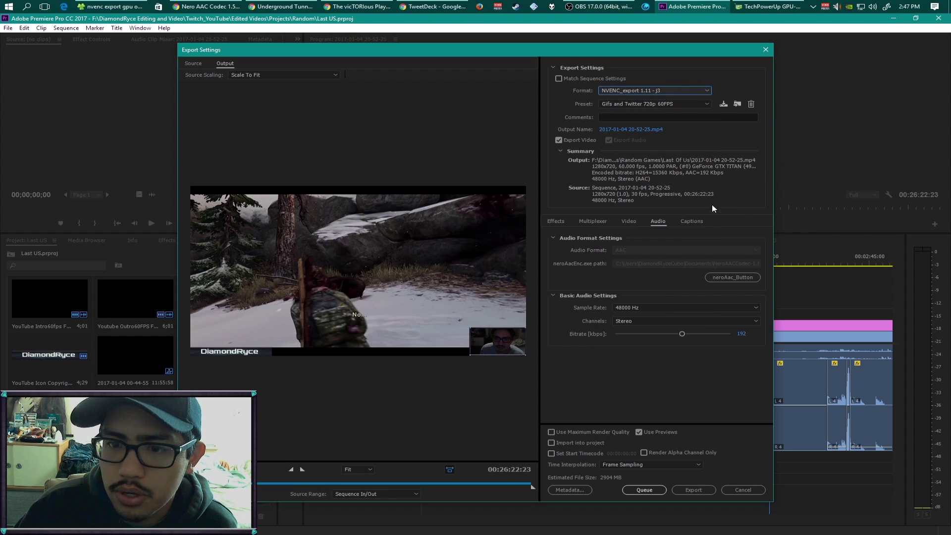
pyautogui.click(628, 222)
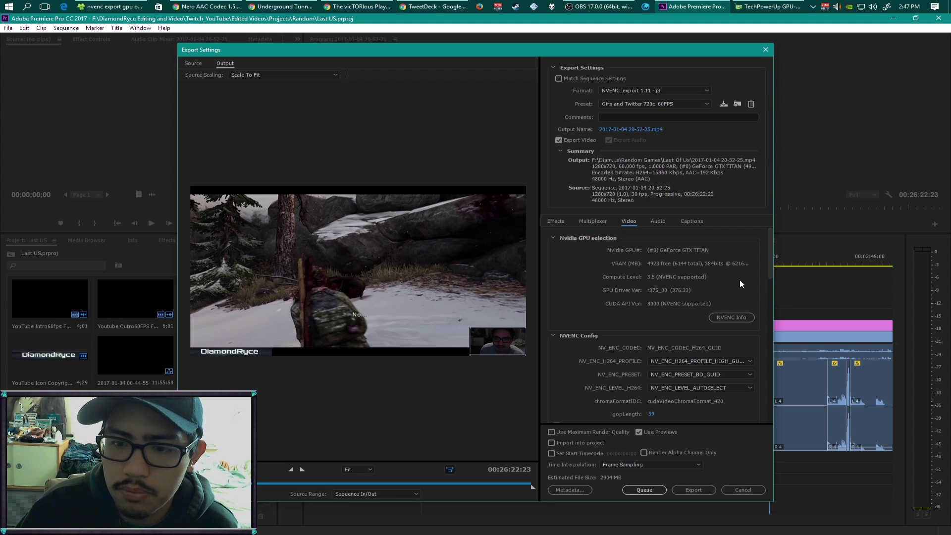
pyautogui.moveTo(674, 278)
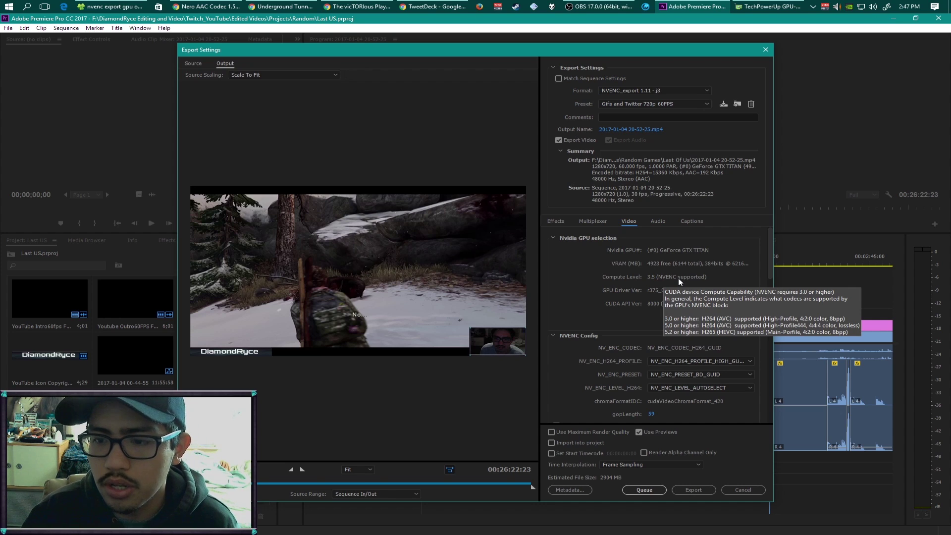
pyautogui.moveTo(656, 294)
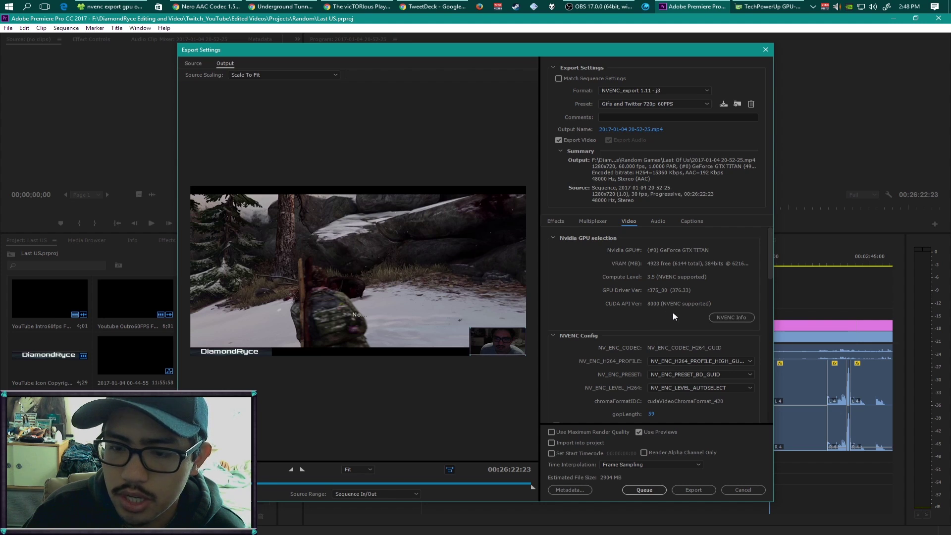
# Review the NVENC encoder capability details, then scroll to the H.264 NVENC Config options.
pyautogui.click(739, 318)
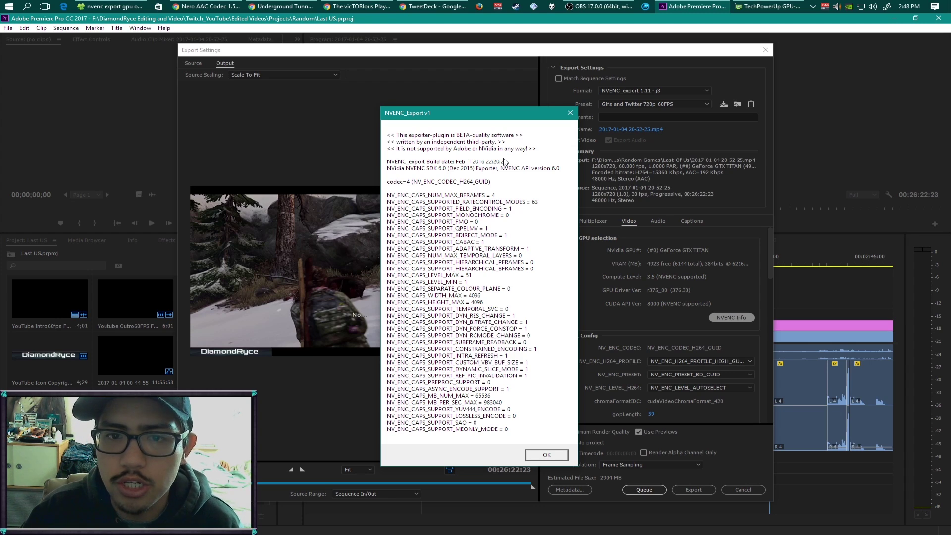
pyautogui.click(547, 455)
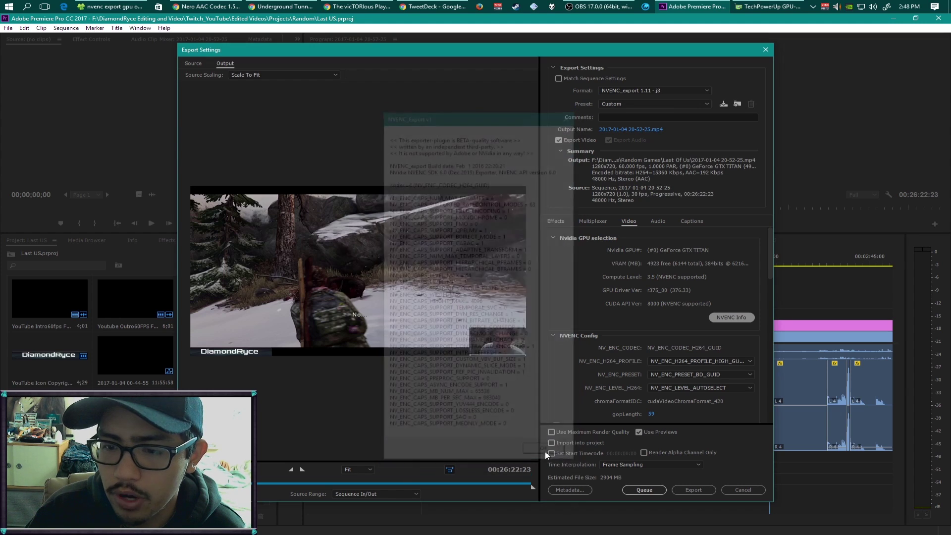
pyautogui.moveTo(769, 259); pyautogui.dragTo(769, 284)
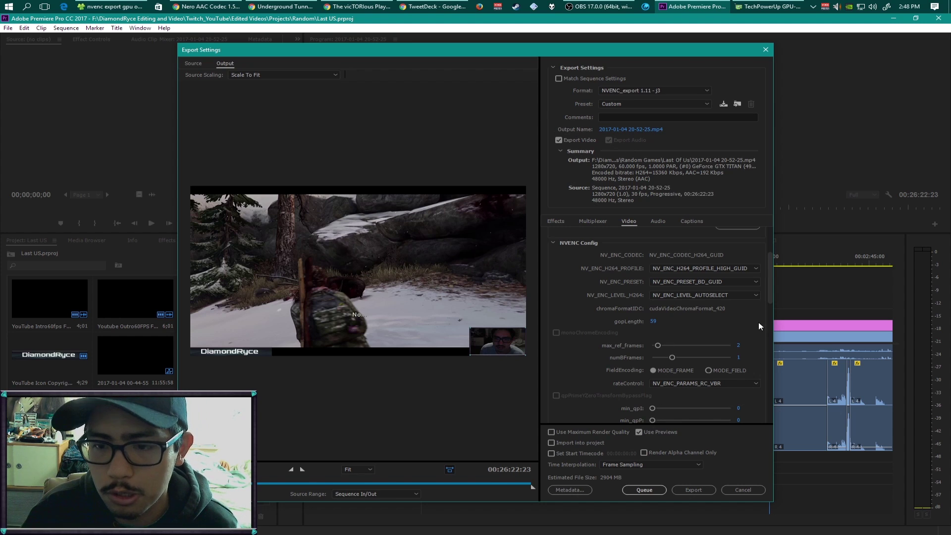
# Read the profile, level and rateControl tooltips and scroll down to the 1280×720, 60 fps basic parameters.
pyautogui.scroll(-2, 771, 289)
pyautogui.moveTo(769, 291); pyautogui.dragTo(772, 293)
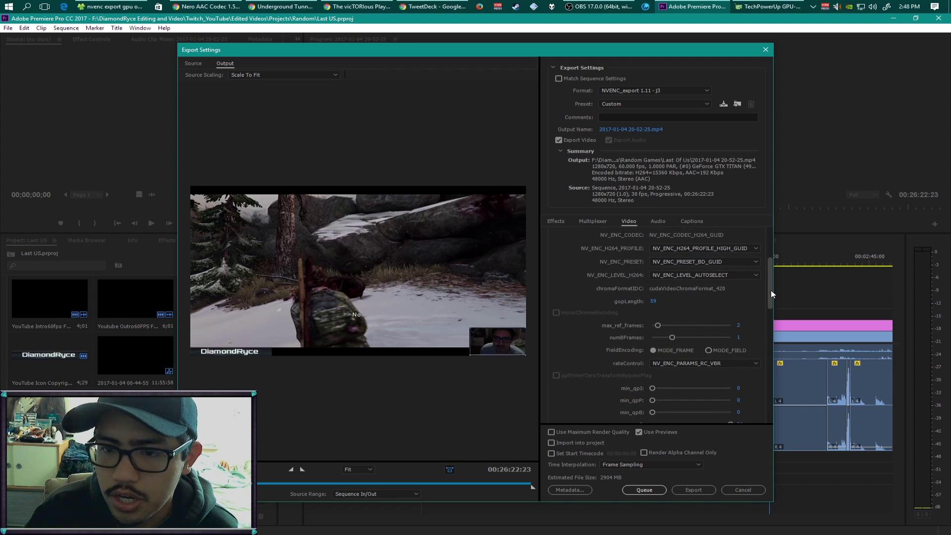
pyautogui.moveTo(631, 248)
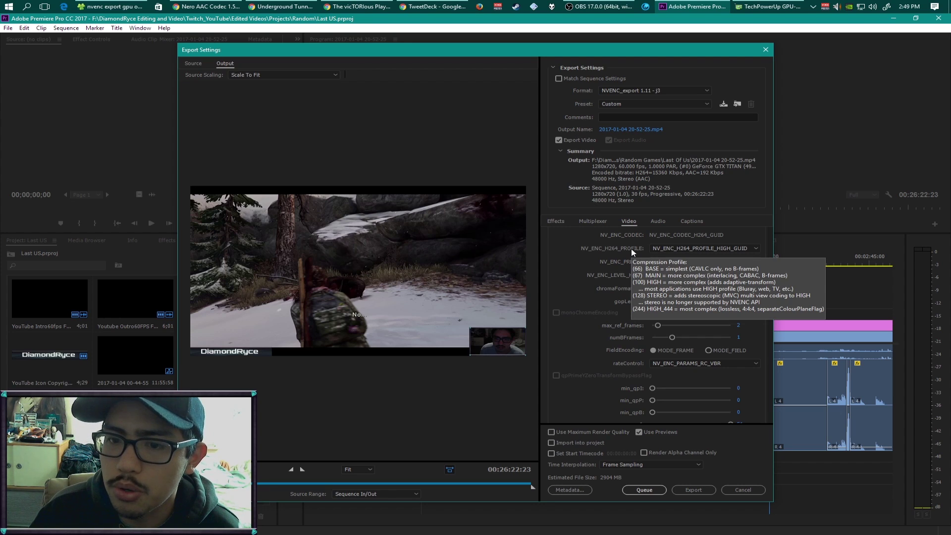
pyautogui.moveTo(633, 268)
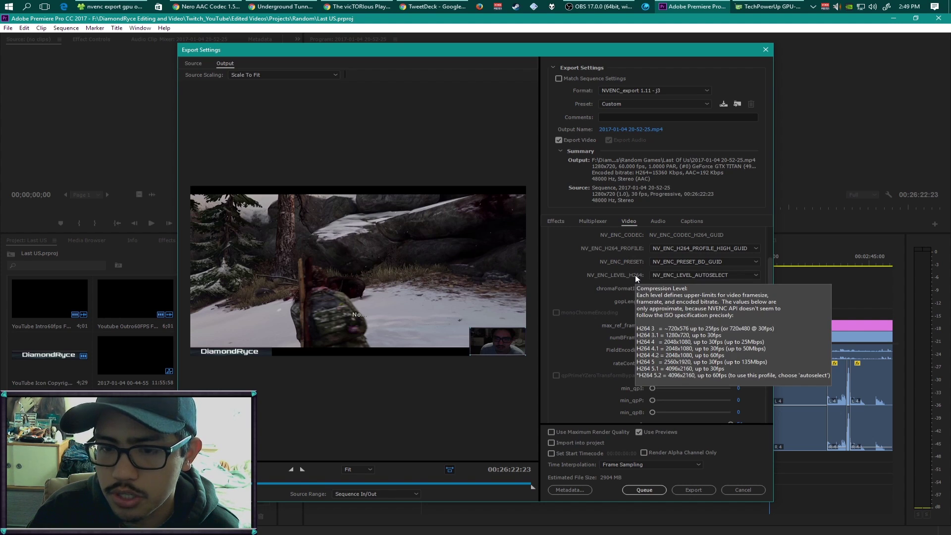
pyautogui.moveTo(771, 280); pyautogui.dragTo(774, 293)
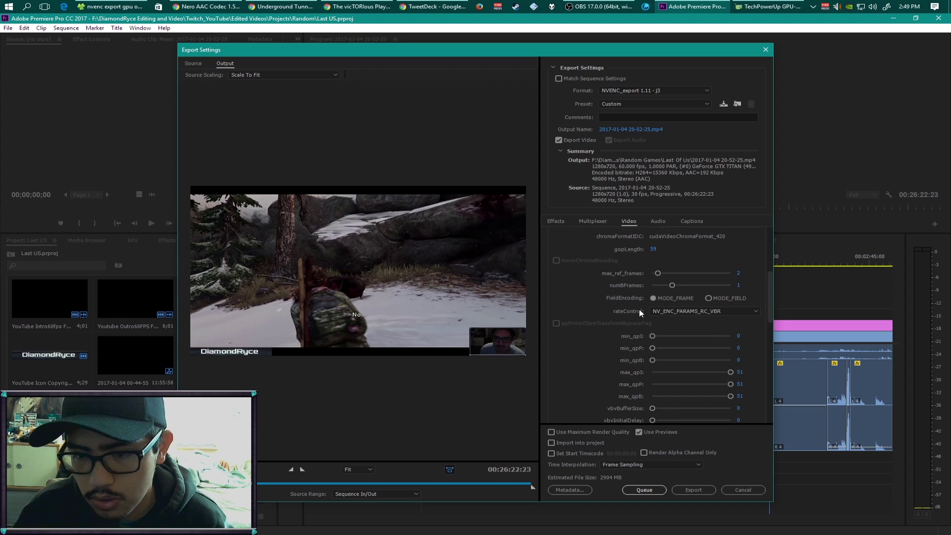
pyautogui.moveTo(639, 314)
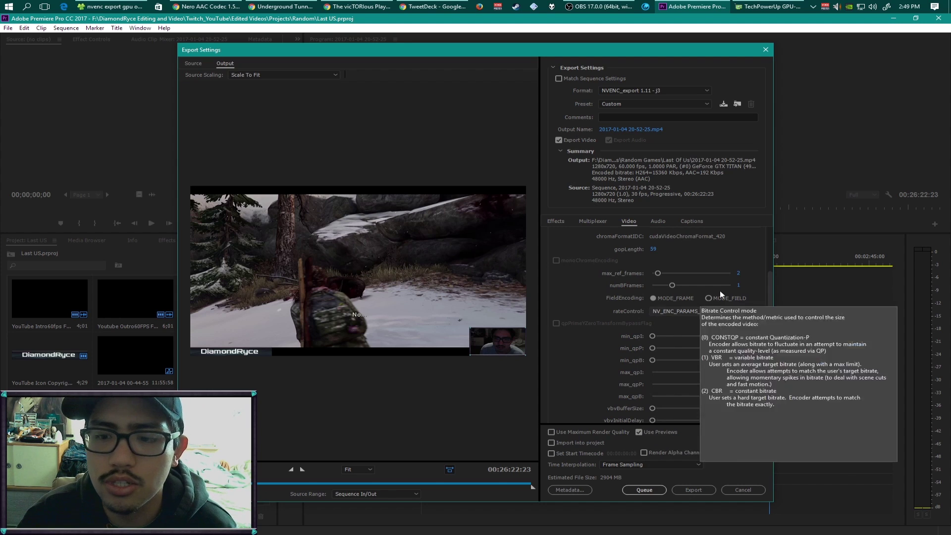
pyautogui.moveTo(771, 289); pyautogui.dragTo(777, 392)
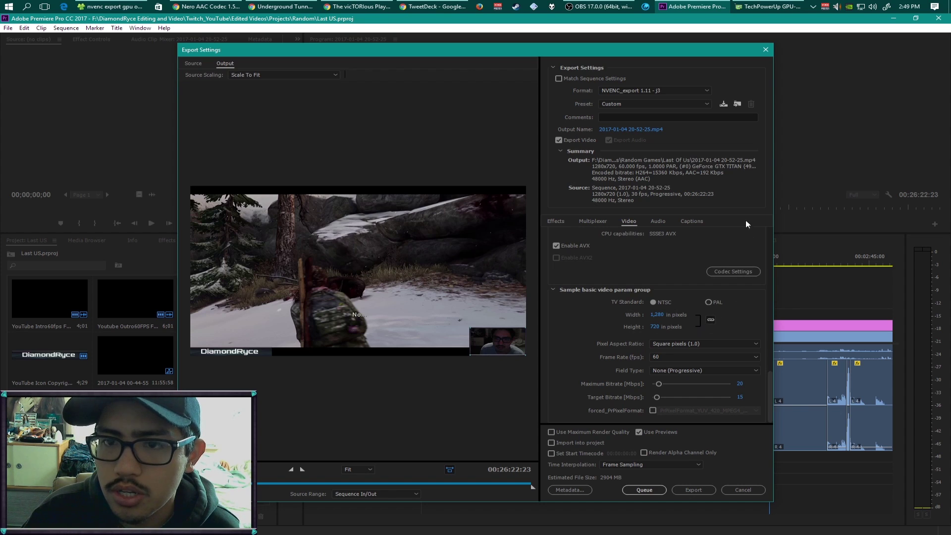
# Keep the NVENC_export format and apply the YouTube 720p 60FPS 10-15 VBR preset.
pyautogui.click(626, 91)
pyautogui.click(688, 141)
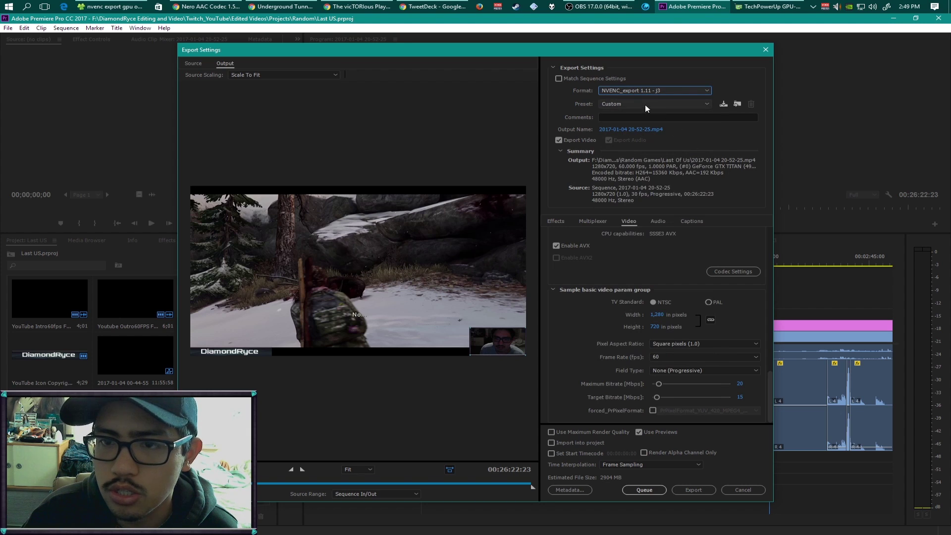
pyautogui.click(645, 105)
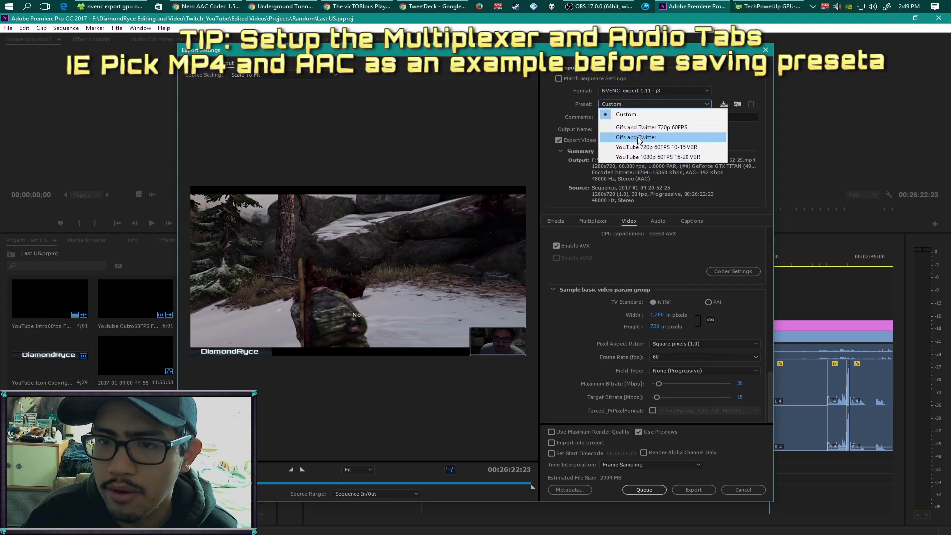
pyautogui.click(695, 148)
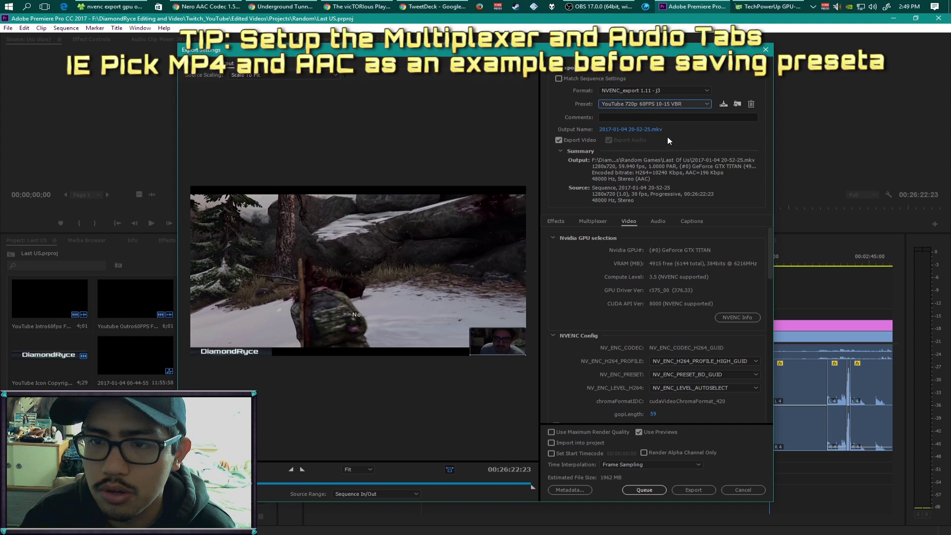
# Open the output Save As dialog, enlarge it and take the Episode 16 file name as a base.
pyautogui.click(640, 129)
pyautogui.moveTo(488, 69); pyautogui.dragTo(305, 69)
pyautogui.moveTo(470, 323); pyautogui.dragTo(538, 409)
pyautogui.click(451, 208)
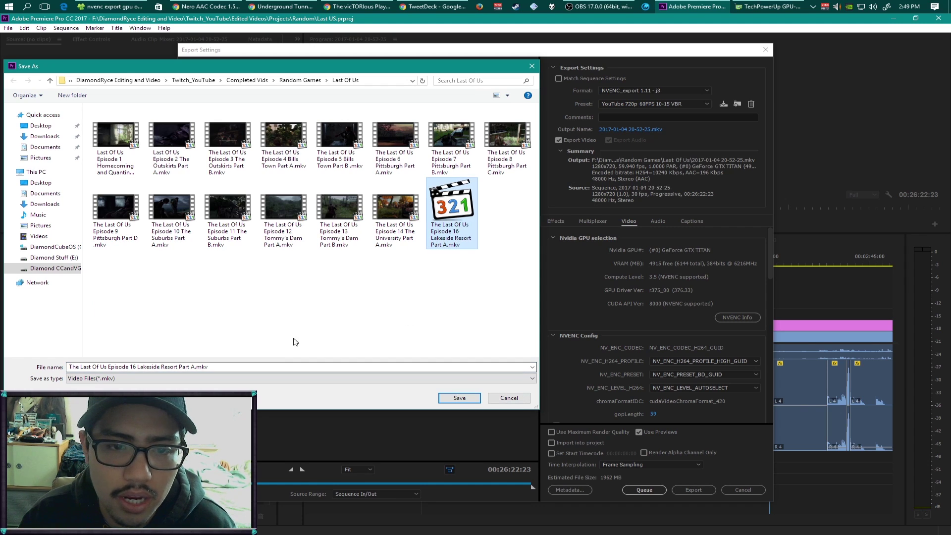
pyautogui.moveTo(208, 367); pyautogui.dragTo(70, 367)
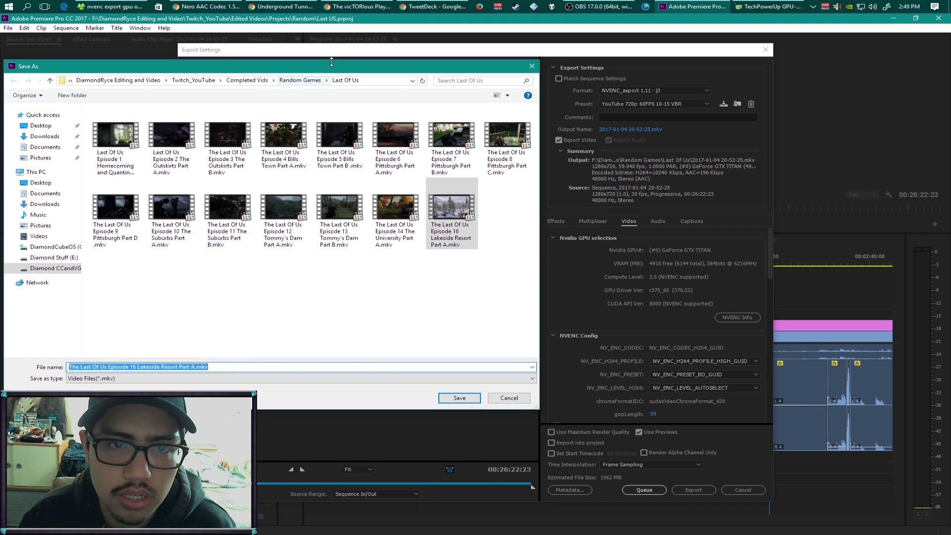
pyautogui.moveTo(333, 68); pyautogui.dragTo(384, 26)
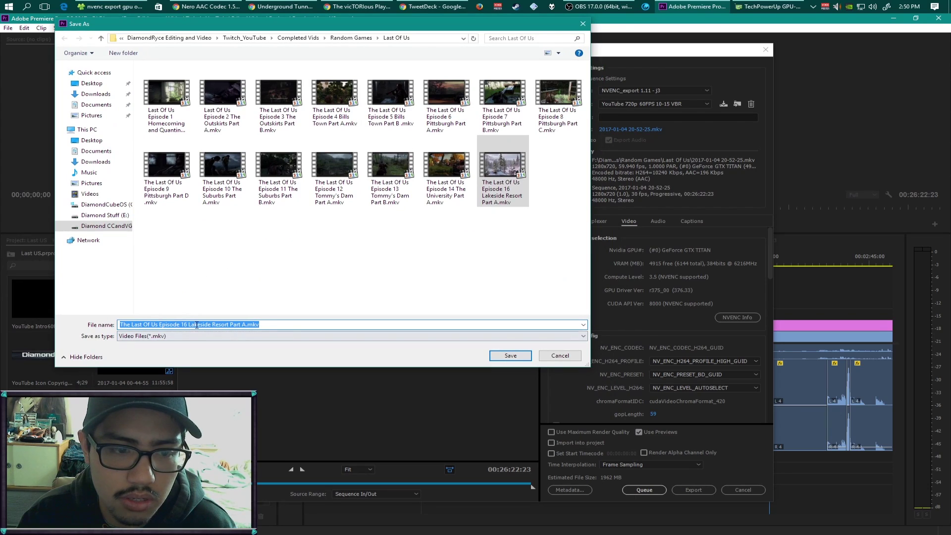
# Change the episode number to 17 and delete the part letter A.
pyautogui.click(189, 325)
pyautogui.press('BackSpace')
pyautogui.press('BackSpace')
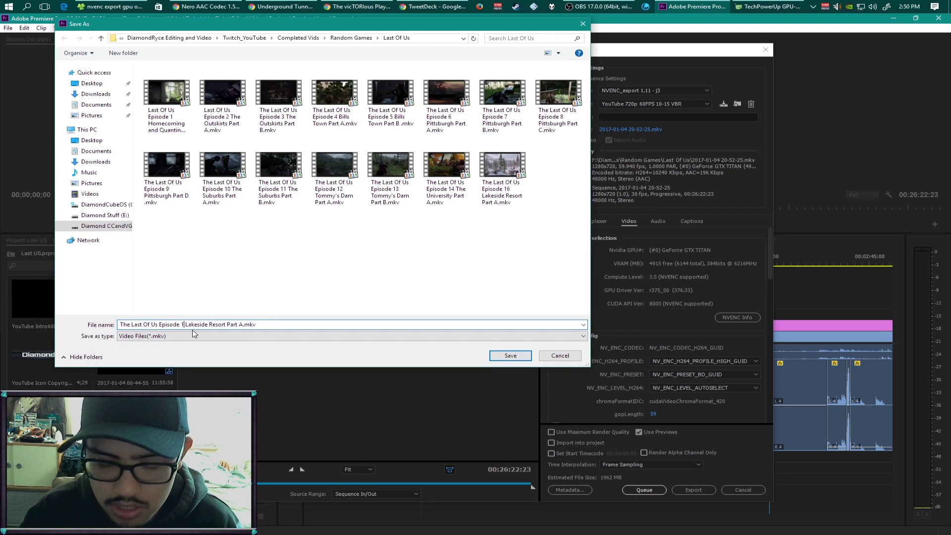
pyautogui.write('7')
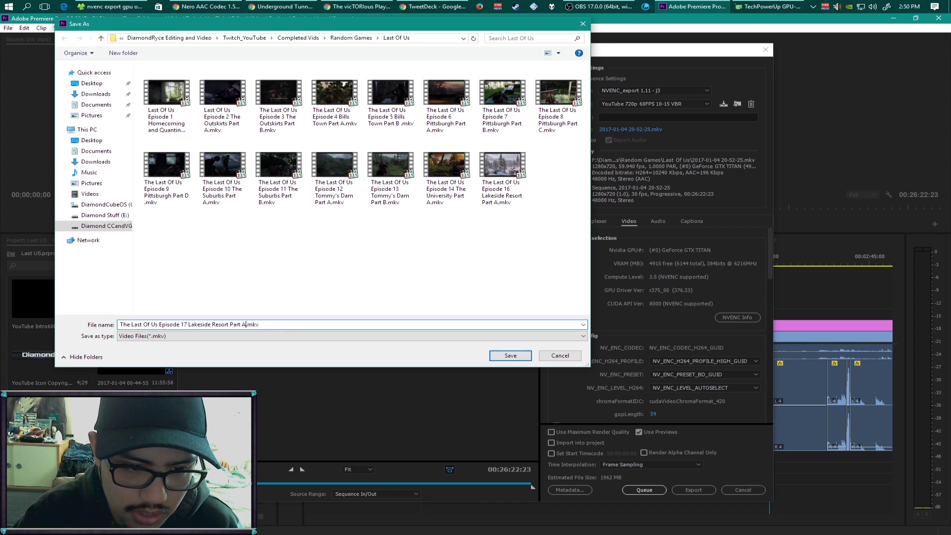
pyautogui.click(244, 325)
pyautogui.press('BackSpace')
# Name the file Part B, save it, check the Video settings and start encoding the MKV export.
pyautogui.write('B')
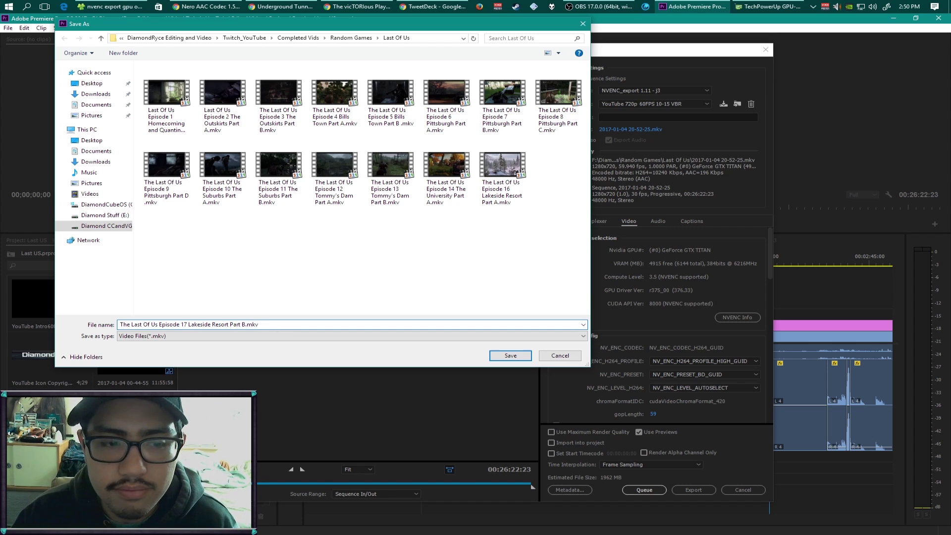
pyautogui.click(518, 357)
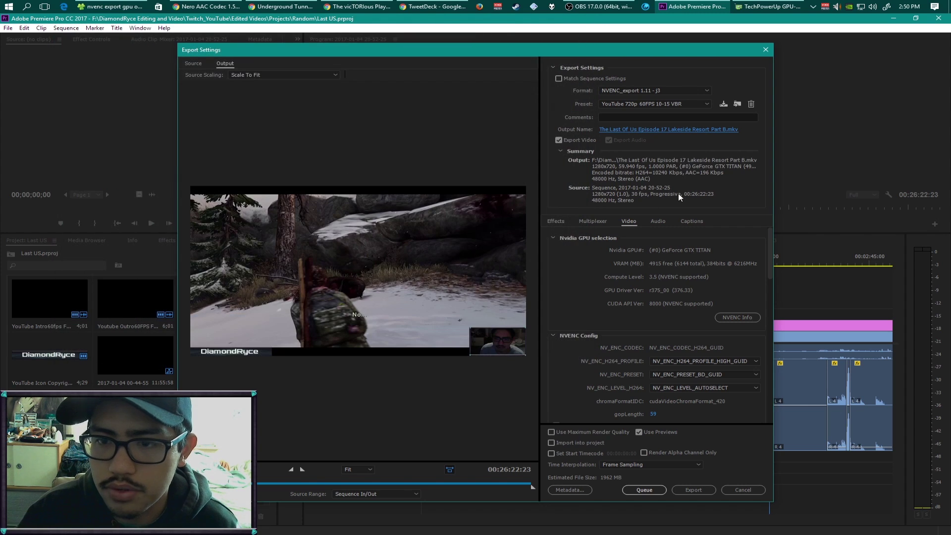
pyautogui.moveTo(768, 251); pyautogui.dragTo(762, 407)
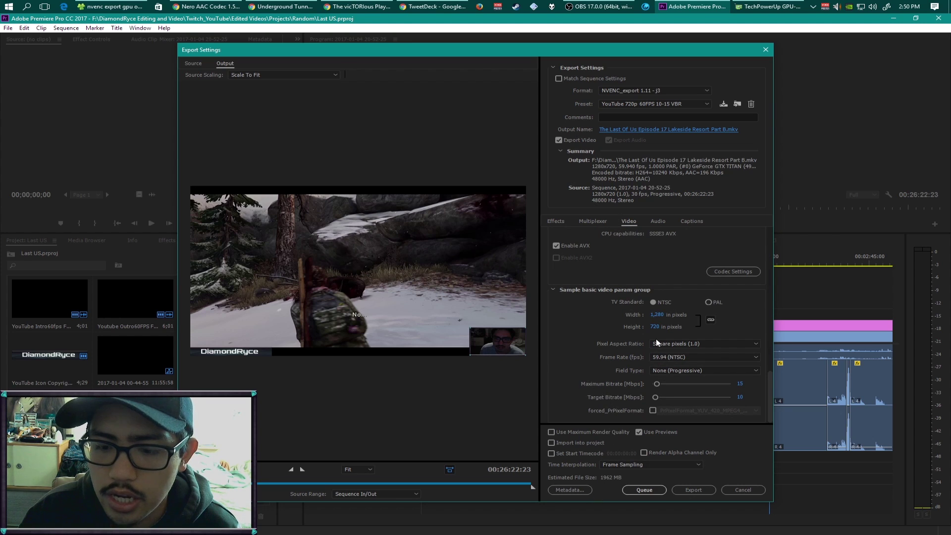
pyautogui.click(688, 493)
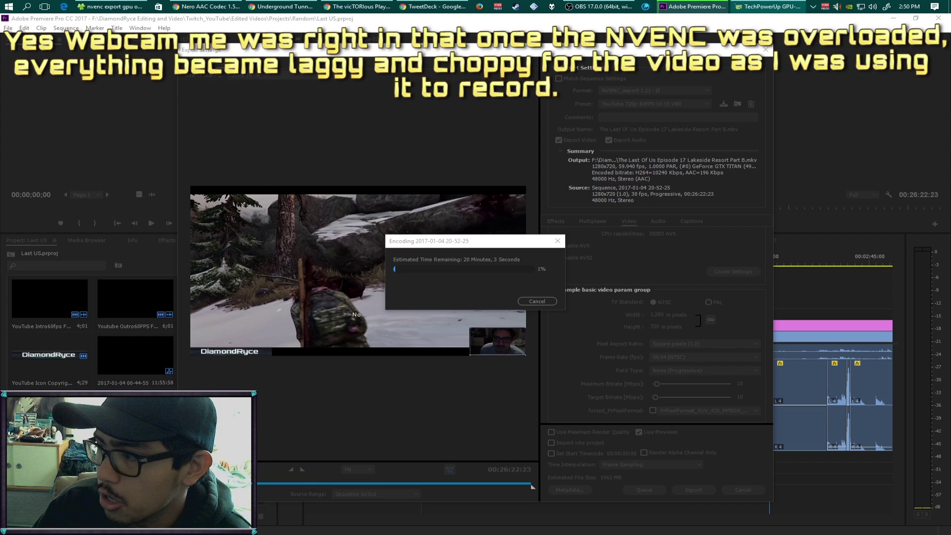
# Place GPU-Z's sensor readout over Premiere to watch Video Engine Load during encoding.
pyautogui.moveTo(0, 204); pyautogui.dragTo(208, 205)
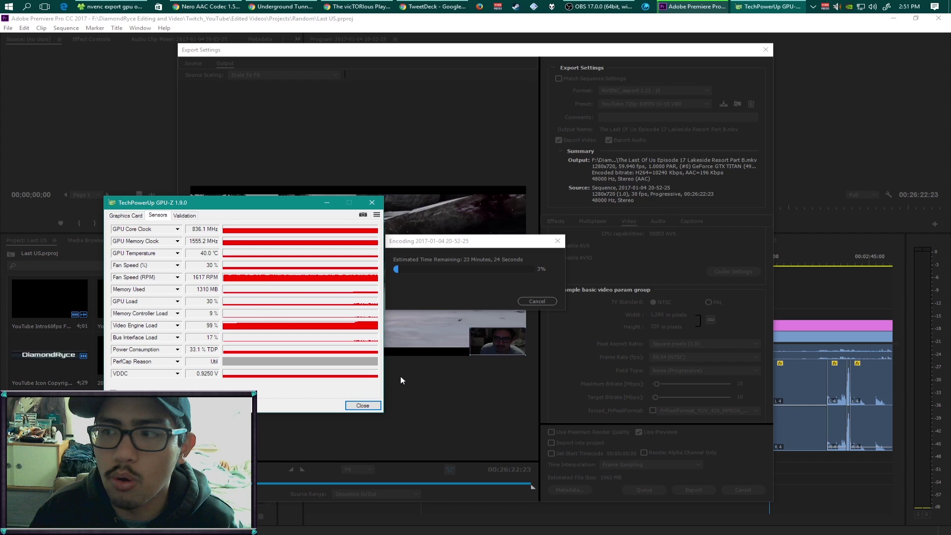
# Show OBS Settings' Output recording page with NVENC H.264 at CBR 40000.
pyautogui.hotkey('alt', 'Tab')
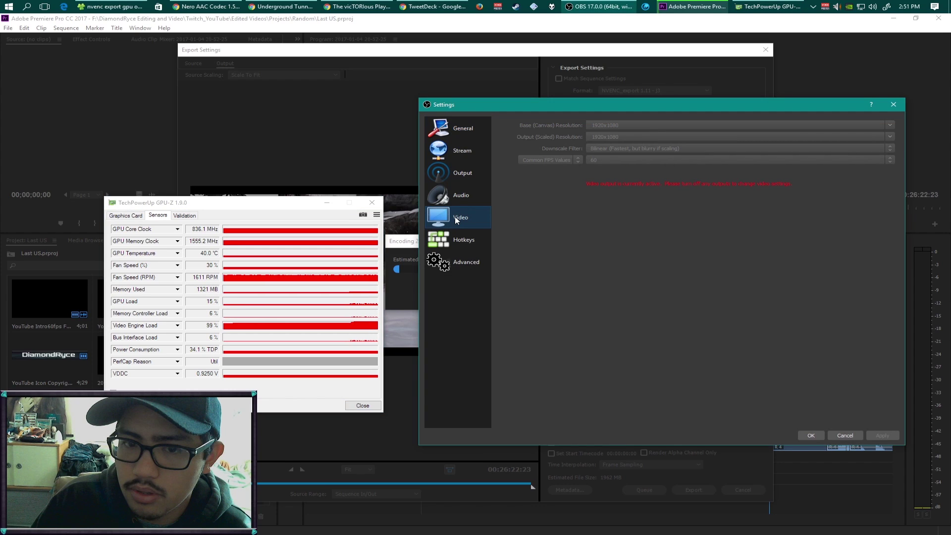
pyautogui.click(461, 172)
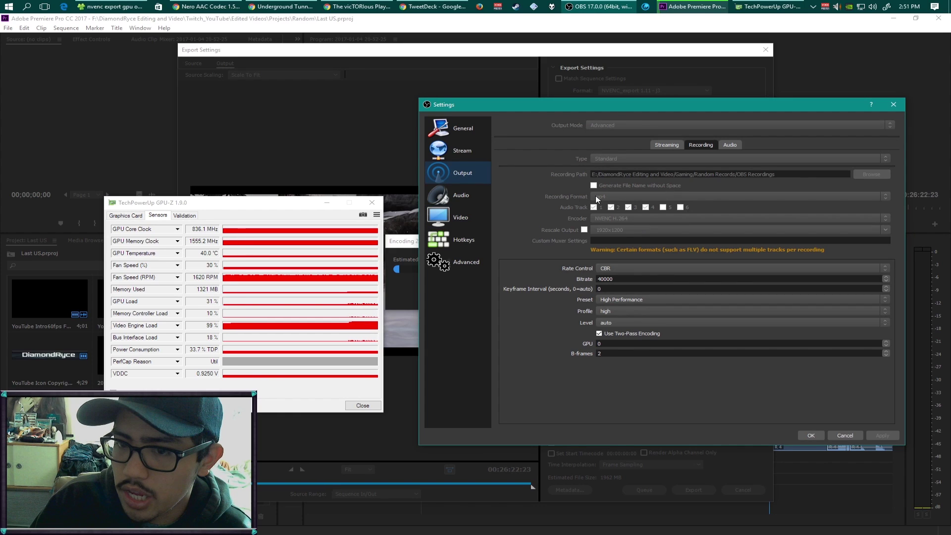
# Close the OBS Settings window with OK.
pyautogui.click(812, 438)
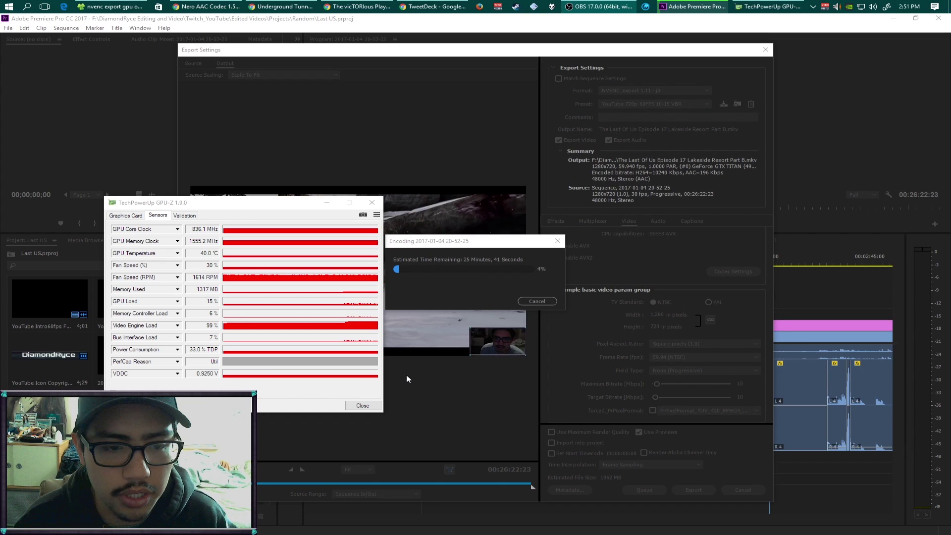